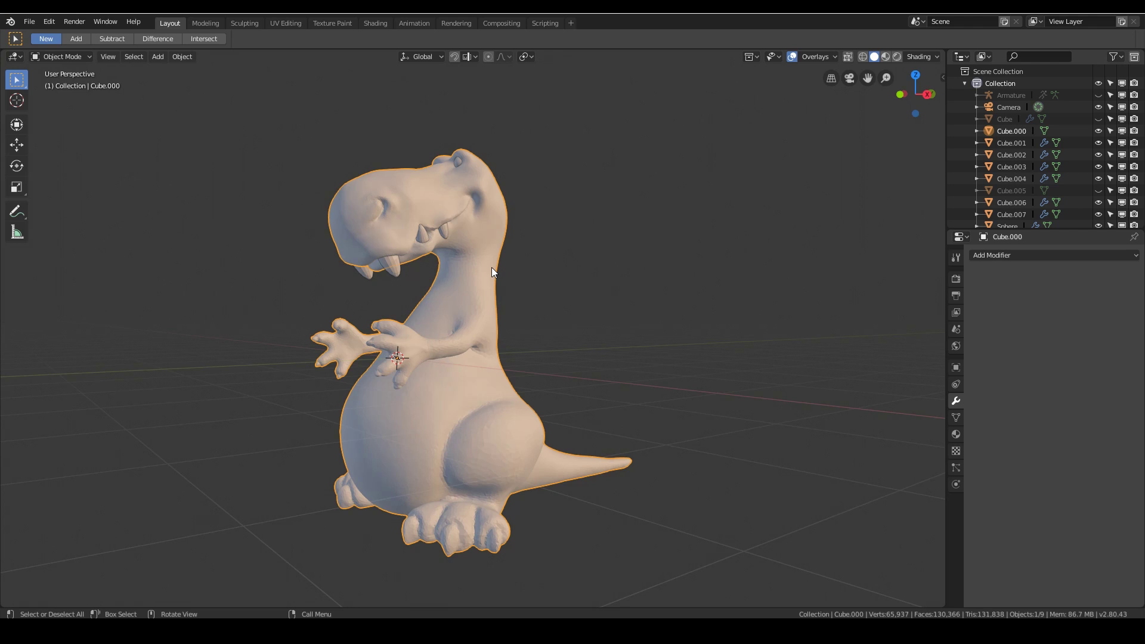
Start a Wavefront OBJ export limited to the selected dinosaur.
left_click(34, 22)
mouse_move(87, 256)
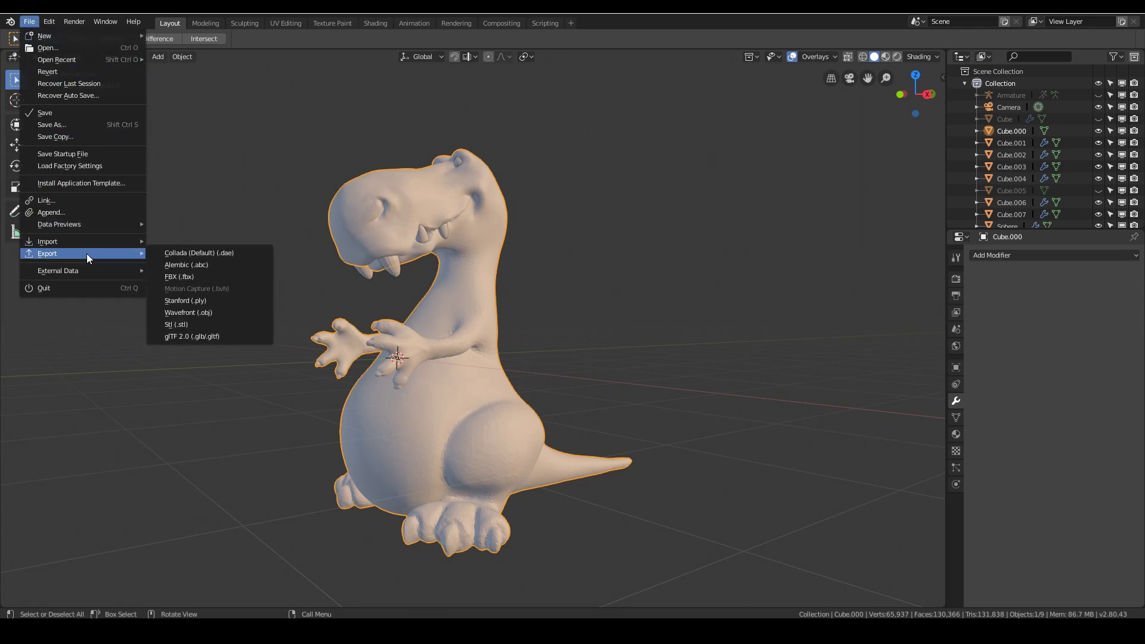
left_click(207, 312)
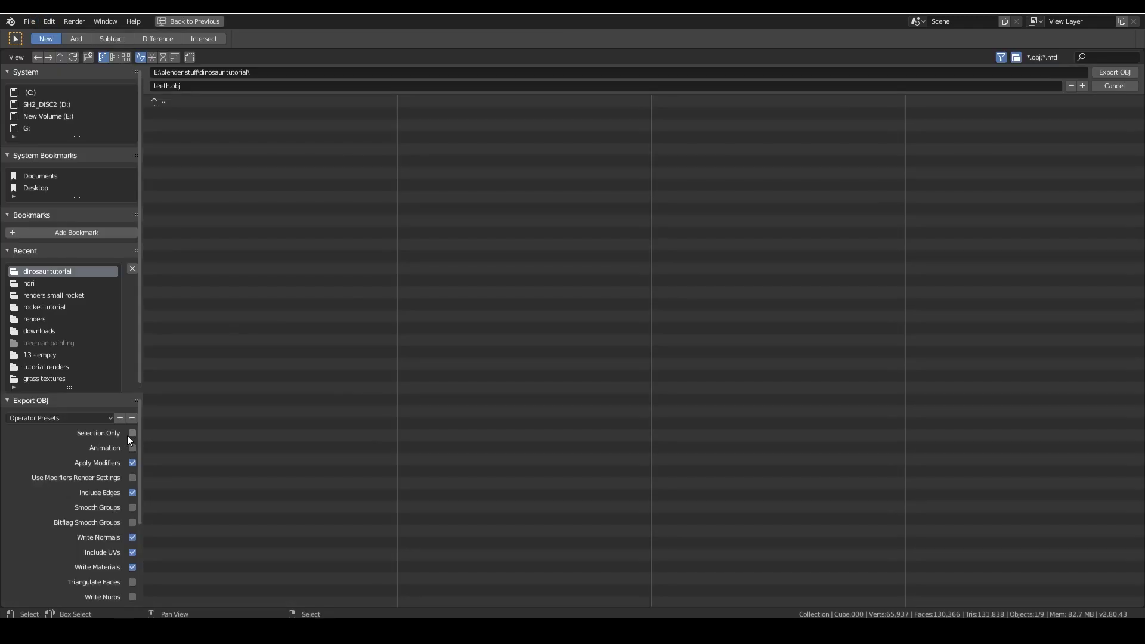
left_click(132, 433)
Export the dinosaur as dino 1.obj and position the Instant Meshes window over Blender.
left_click(227, 85)
type("dino 1")
key("Return")
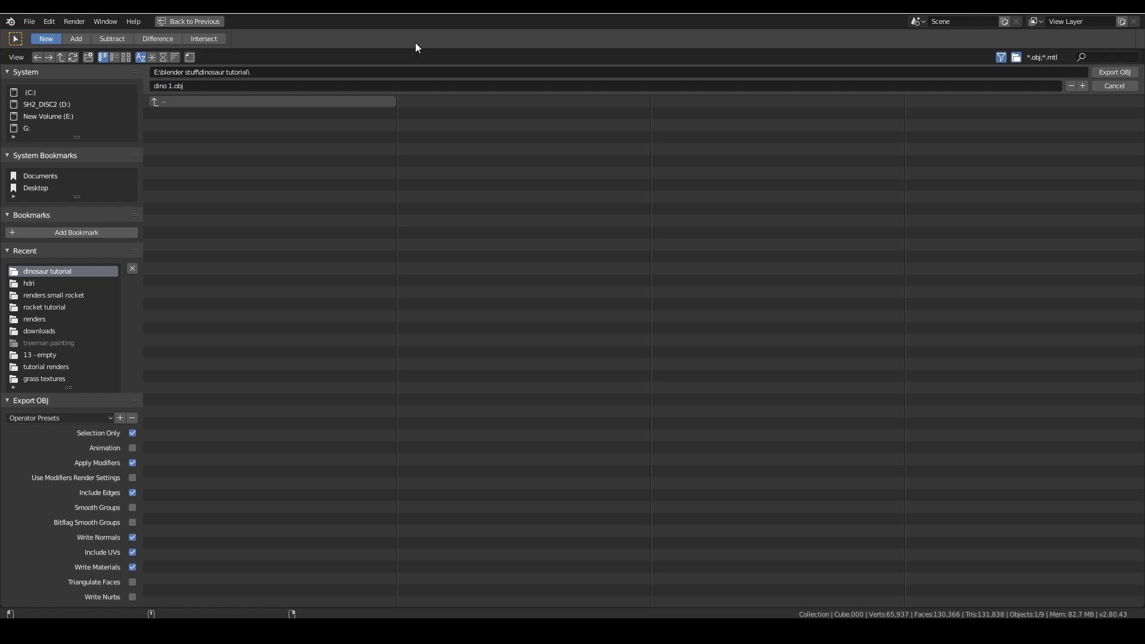
left_click(1112, 72)
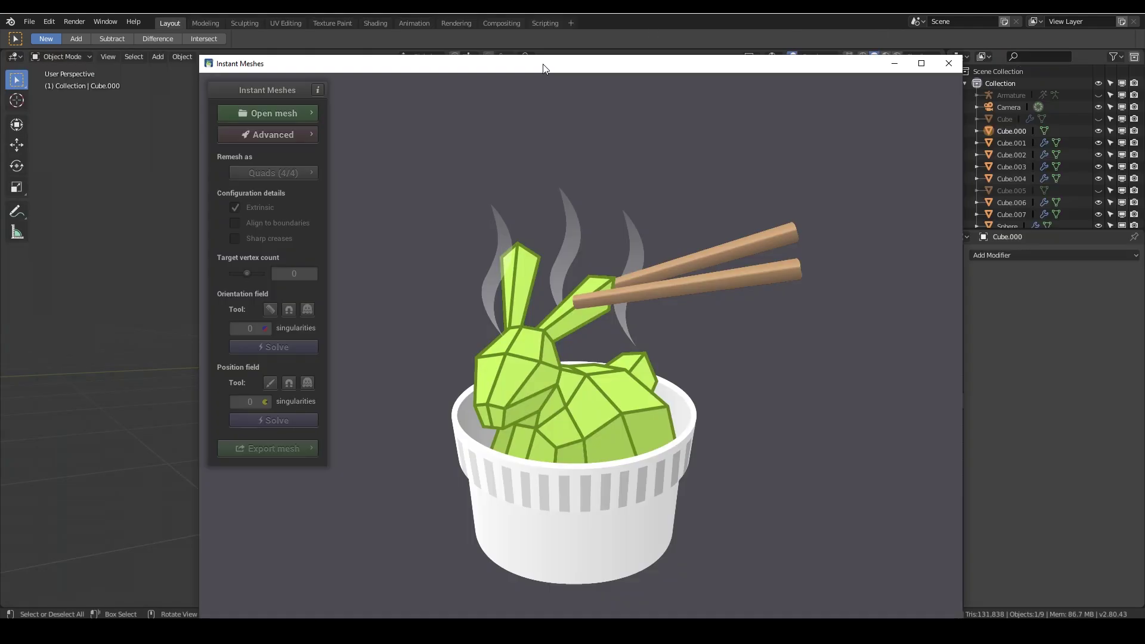
left_click_drag(548, 57, 477, 20)
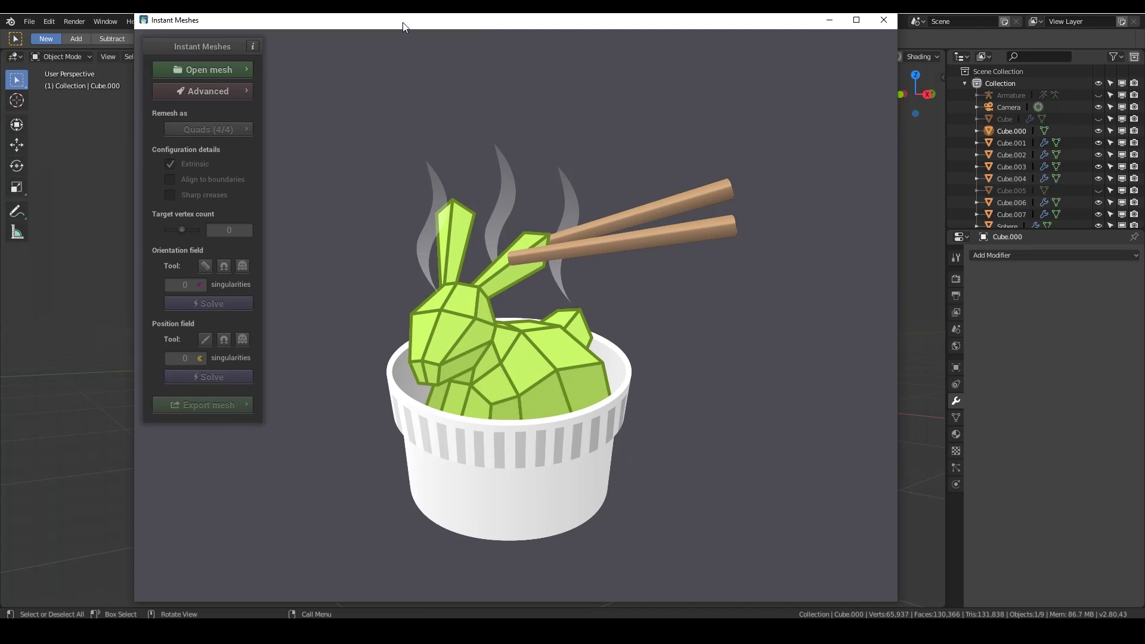
Load dino 1.obj from the E: drive into Instant Meshes and orbit around it.
left_click(241, 70)
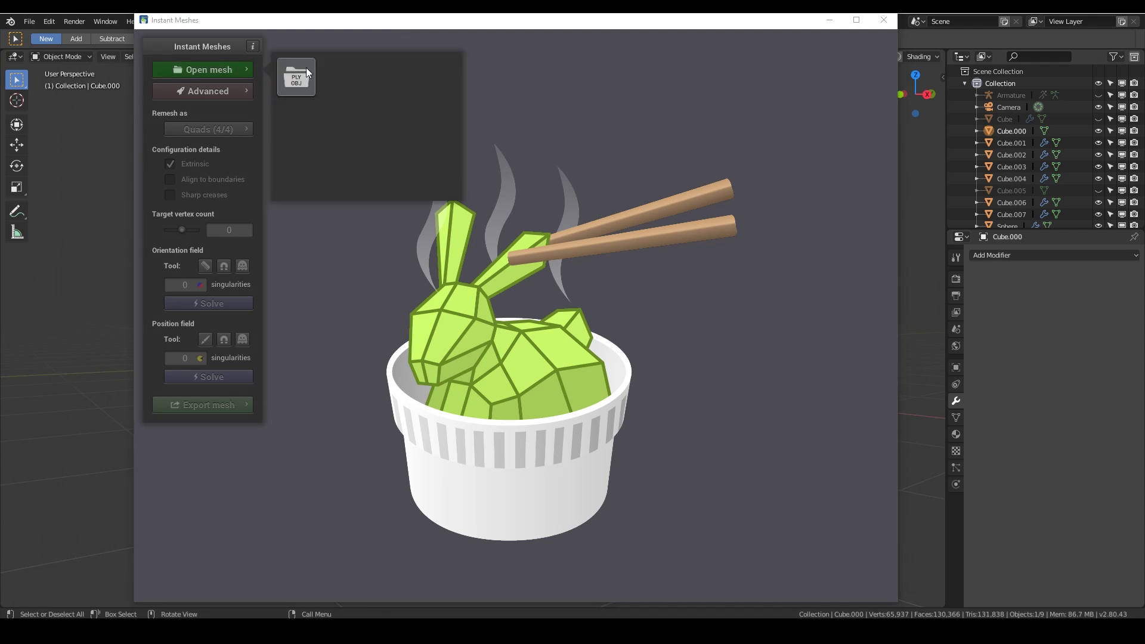
left_click(307, 72)
left_click(304, 183)
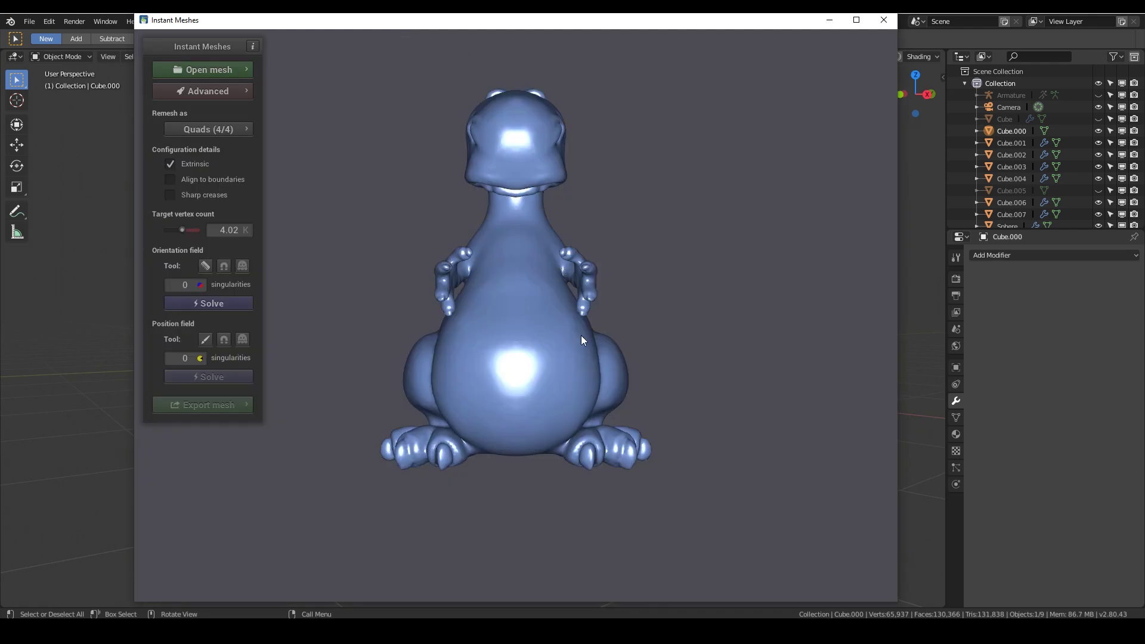
left_click_drag(581, 335, 491, 257)
right_click_drag(560, 266, 613, 256)
left_click_drag(613, 256, 399, 235)
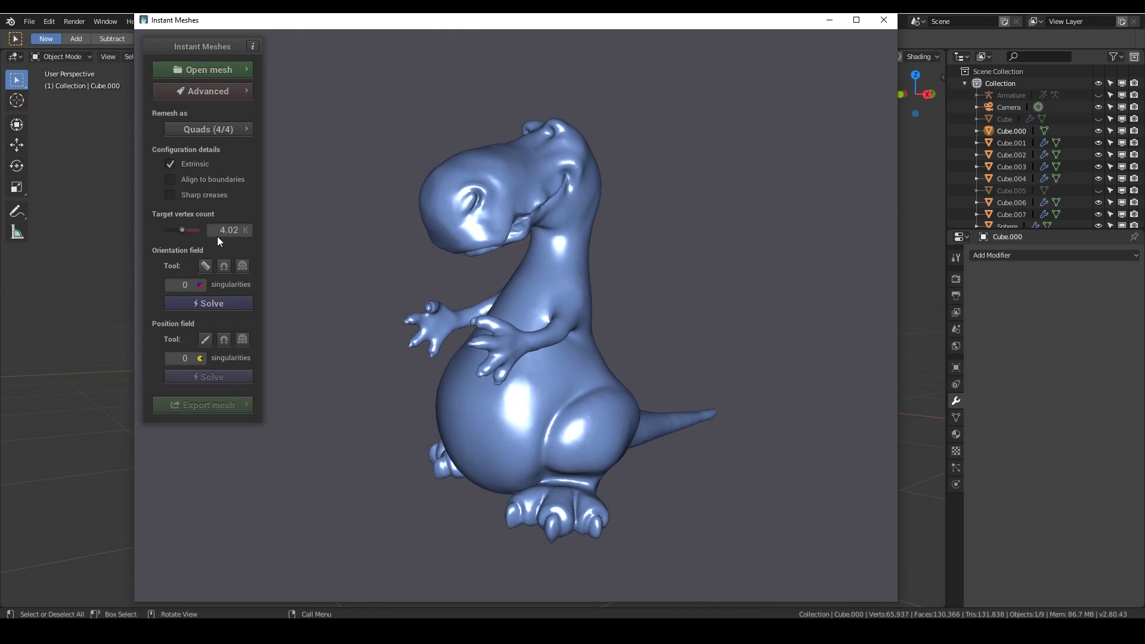
Raise the target vertex count to about 20.66 K, accept subdivision, and solve the orientation field.
left_click_drag(182, 230, 191, 230)
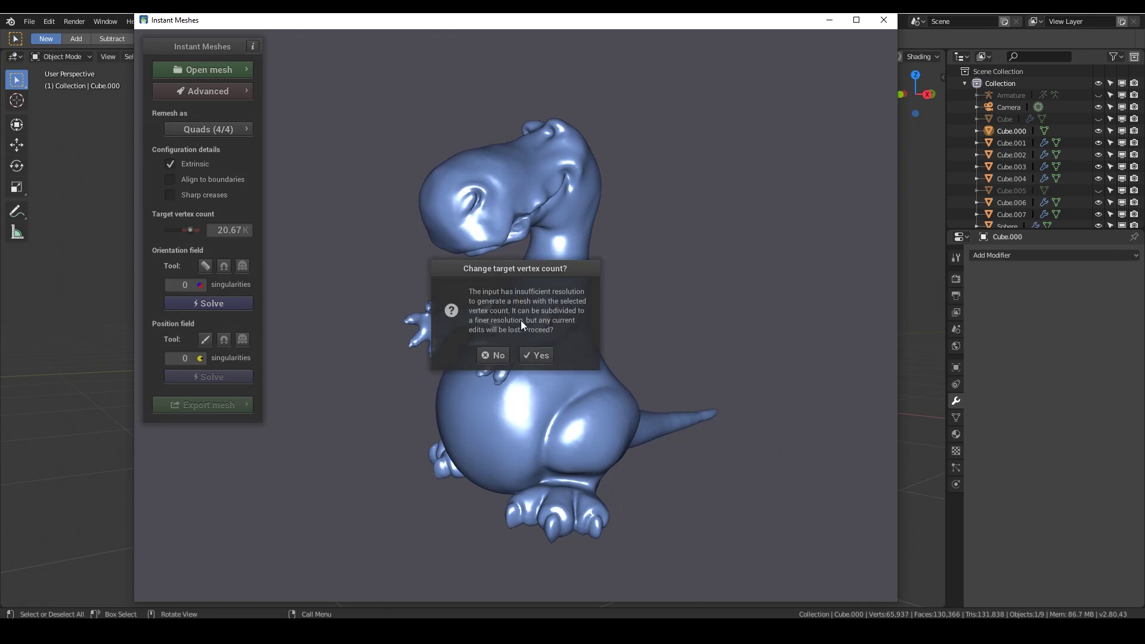
left_click(549, 354)
left_click(234, 304)
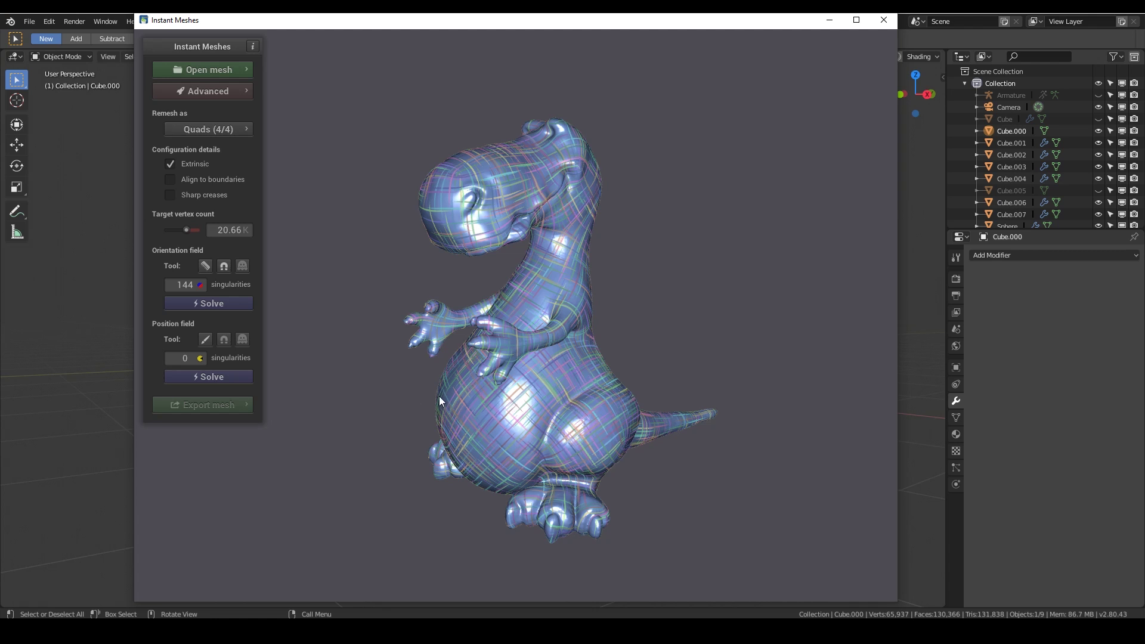
Comb the orientation field horizontally across the dinosaur's belly and feet.
left_click(205, 267)
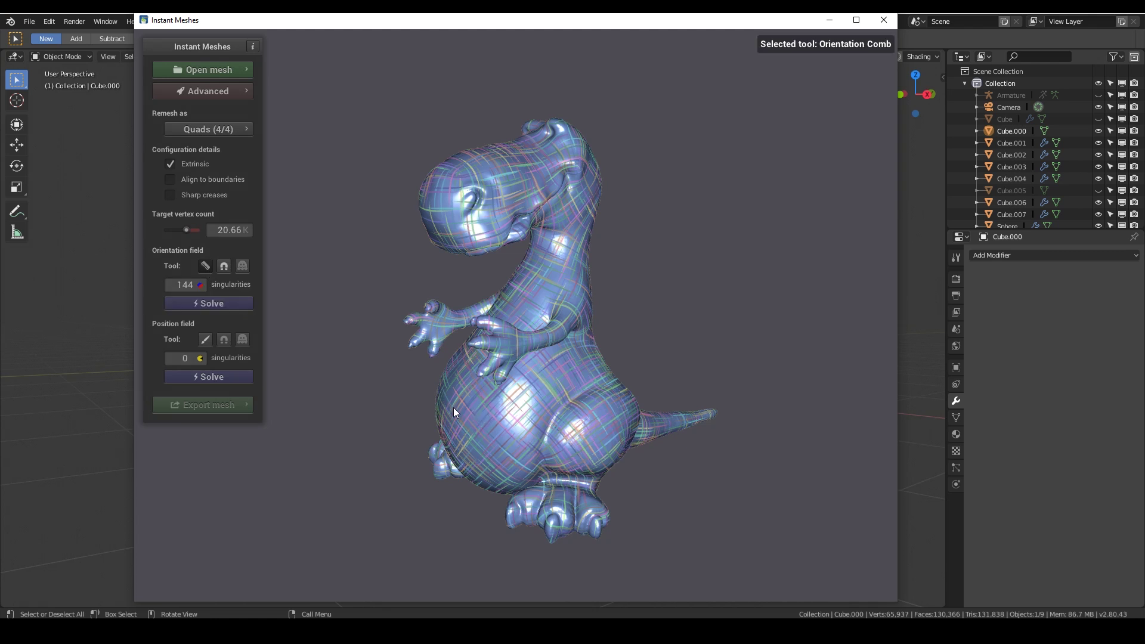
left_click_drag(447, 409, 557, 422)
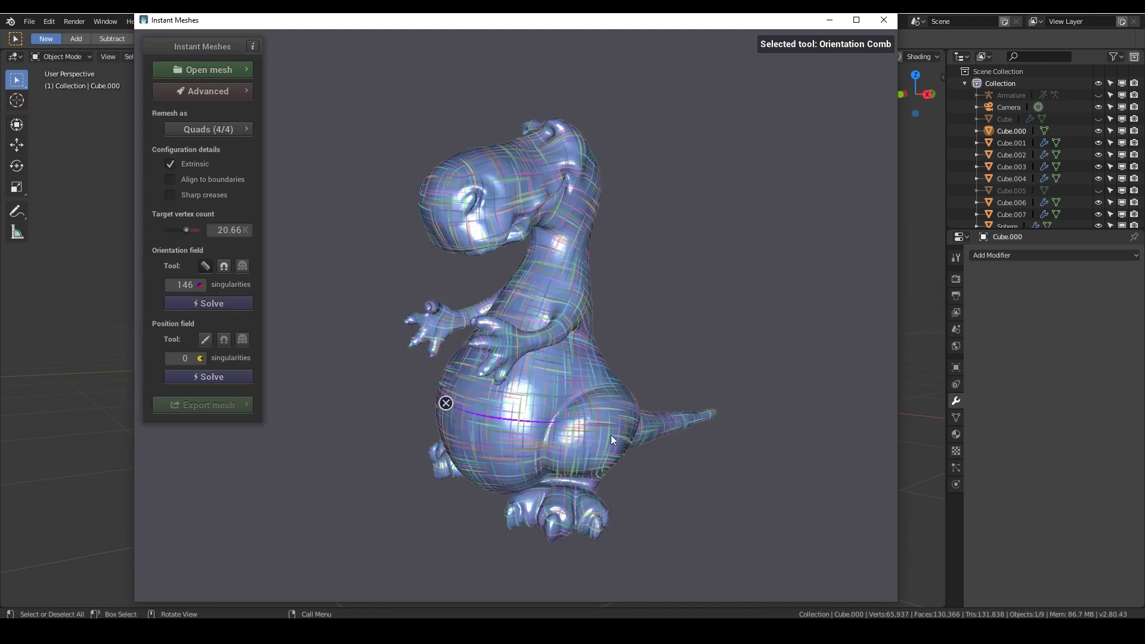
left_click(206, 267)
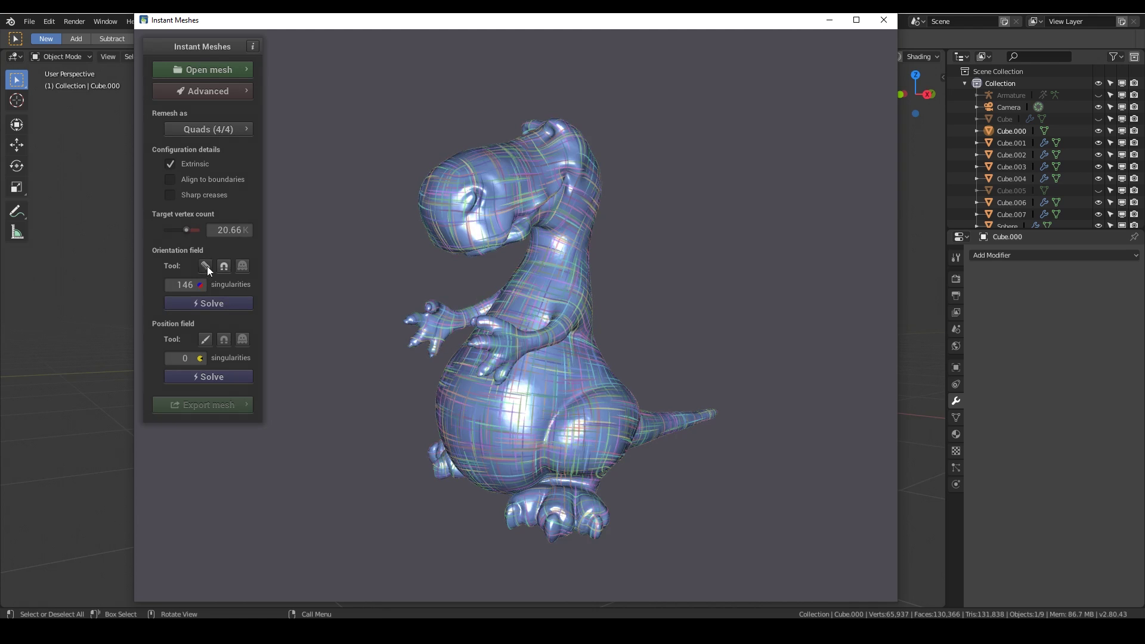
left_click_drag(531, 416, 360, 337)
left_click(204, 266)
left_click_drag(452, 392, 565, 394)
left_click_drag(626, 499, 532, 501)
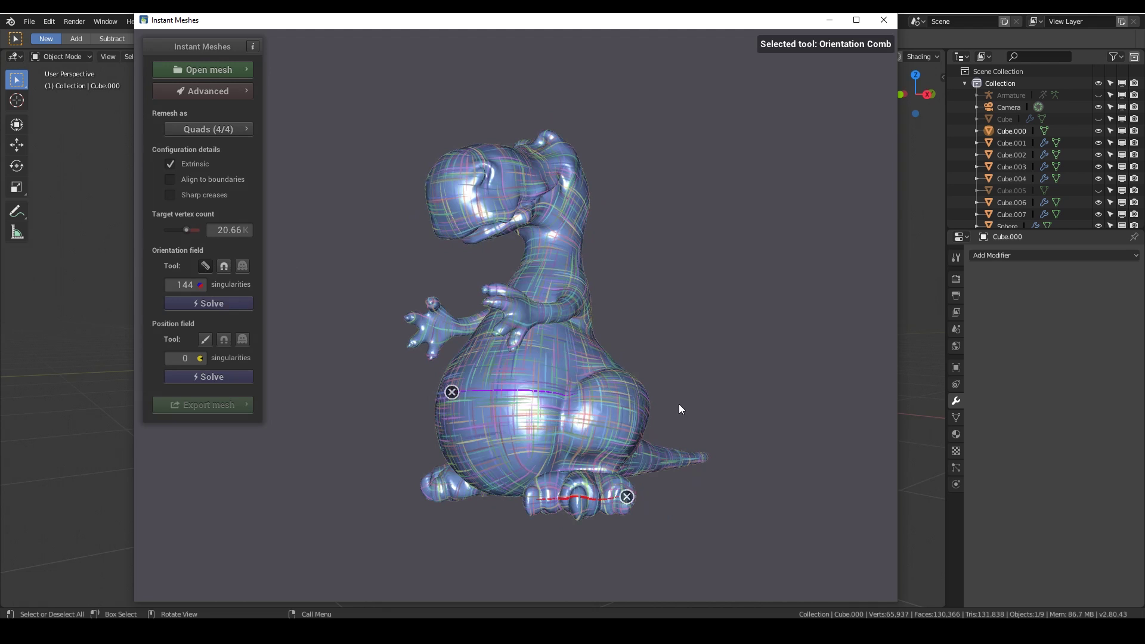
Comb the field down the spine and tail, then up the front from belly to head.
mouse_move(352, 276)
left_mouse_down()
mouse_move(650, 211)
mouse_move(669, 464)
mouse_move(596, 417)
left_mouse_up()
left_click(204, 266)
mouse_move(511, 125)
left_mouse_down()
mouse_move(510, 582)
mouse_move(504, 477)
left_mouse_up()
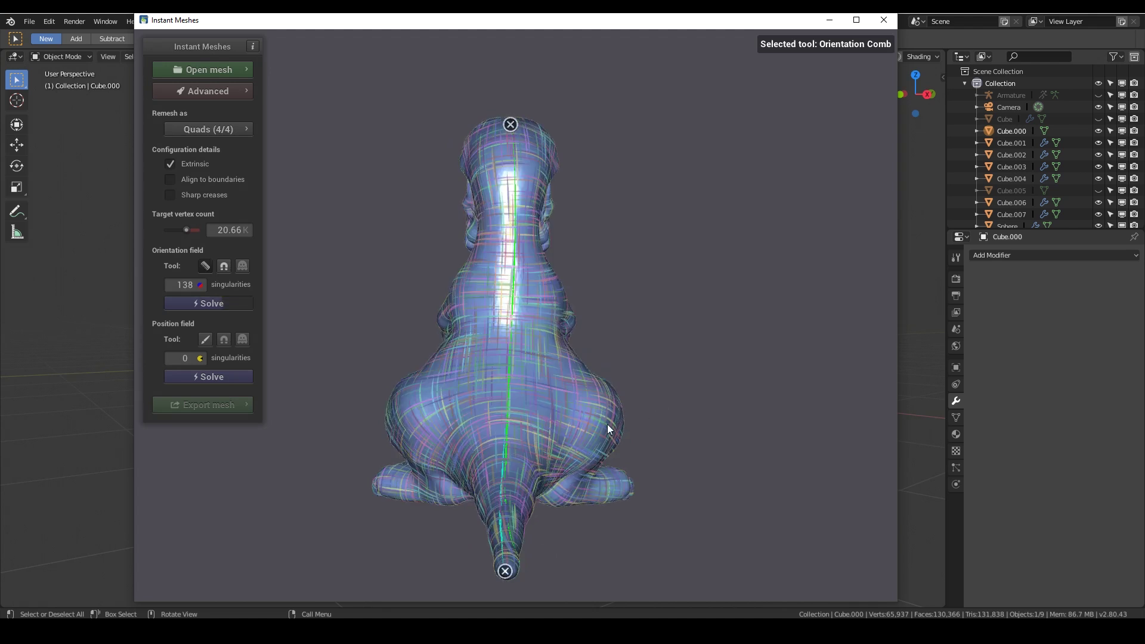
left_click_drag(670, 333, 466, 284)
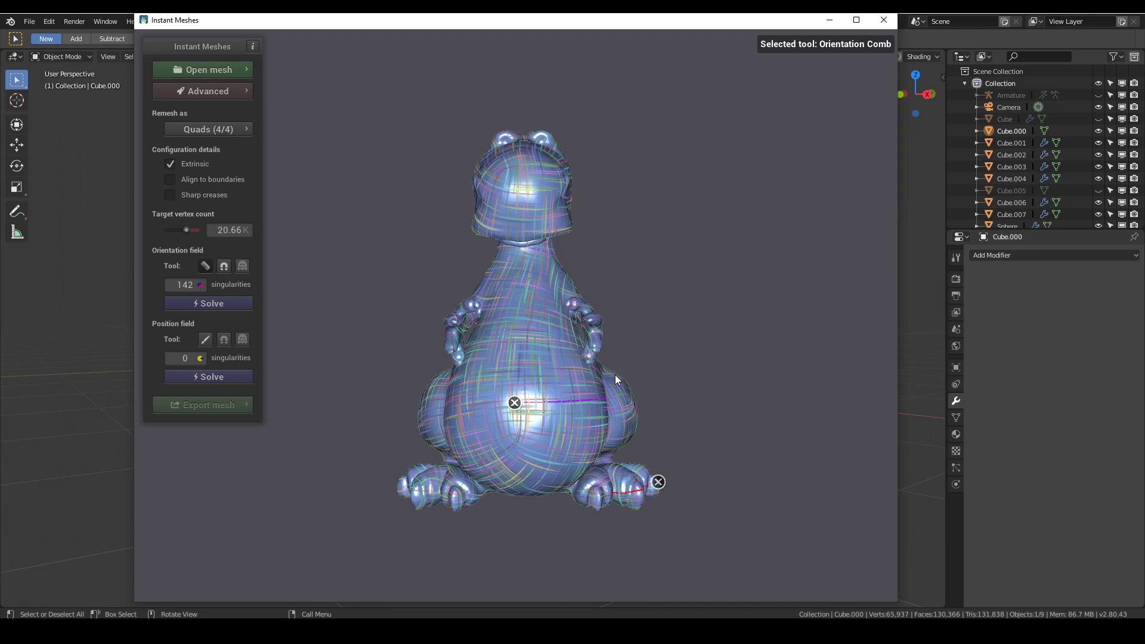
left_click_drag(528, 488, 525, 164)
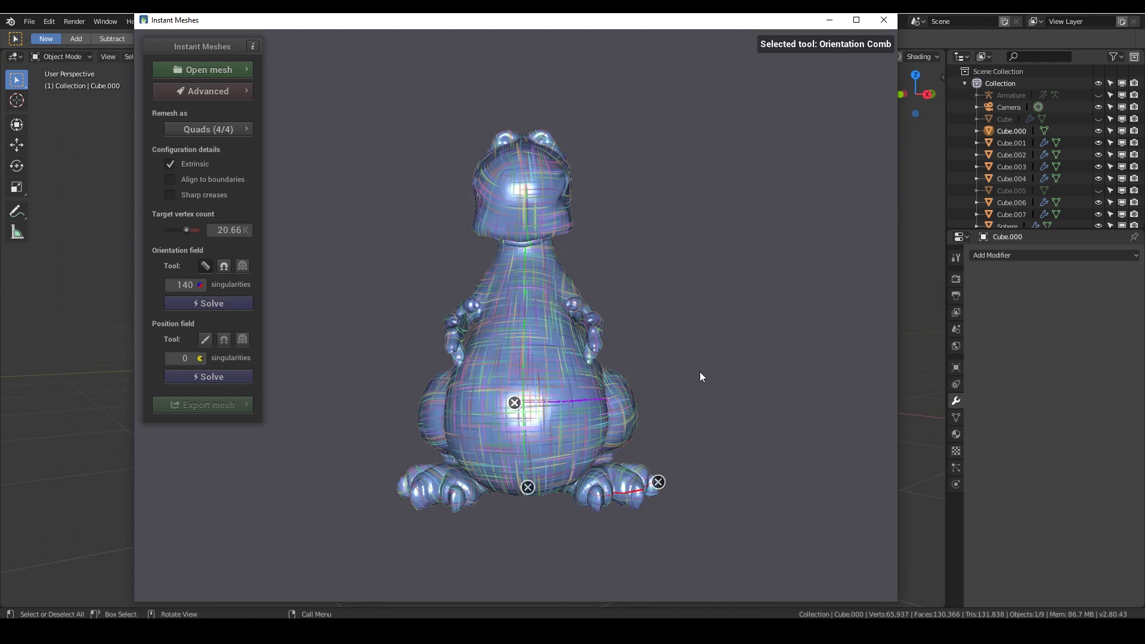
left_click(205, 265)
mouse_move(688, 366)
left_mouse_down()
mouse_move(523, 348)
mouse_move(649, 225)
mouse_move(635, 230)
mouse_move(611, 300)
mouse_move(590, 302)
mouse_move(563, 400)
mouse_move(684, 366)
left_mouse_up()
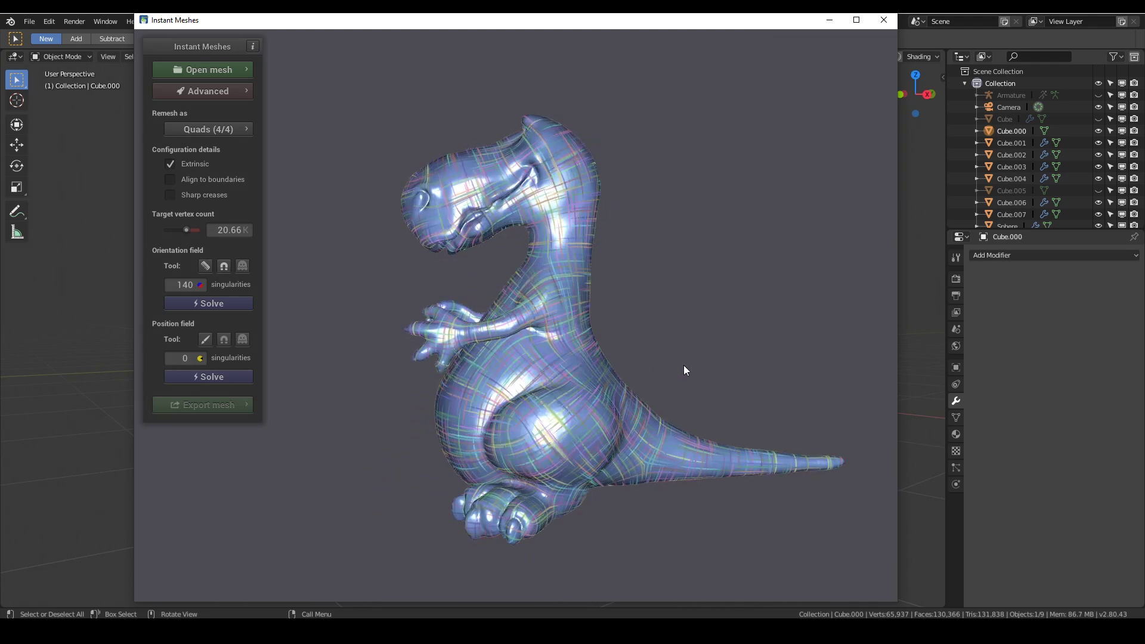
left_click_drag(567, 388, 625, 380)
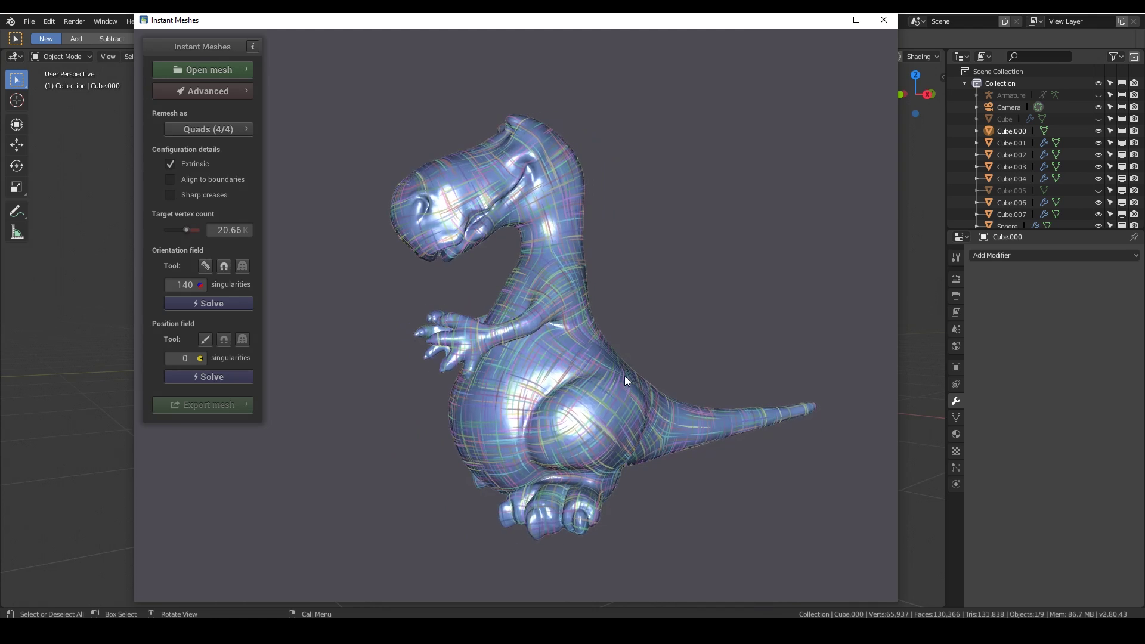
Solve the position field and extract a pure-quad mesh.
left_click(209, 377)
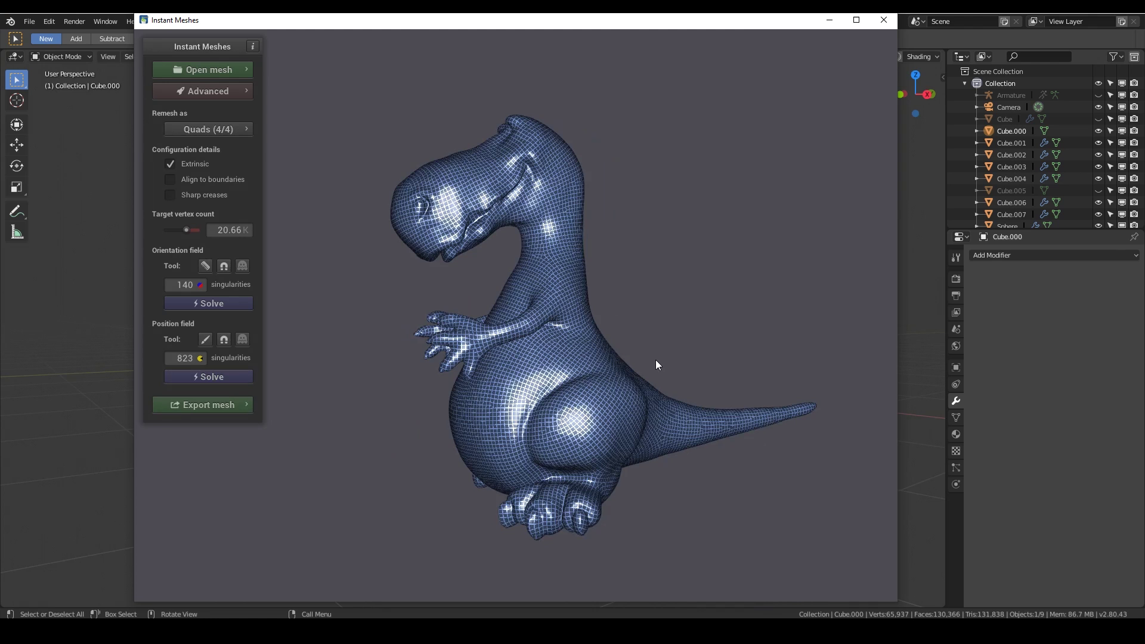
left_click(212, 405)
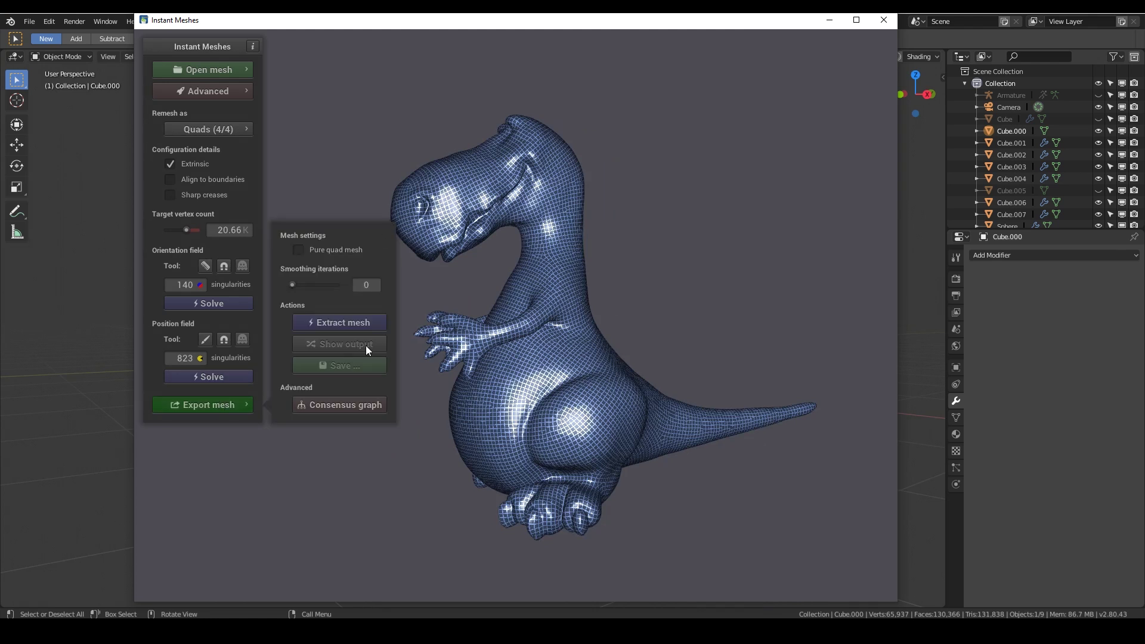
left_click(318, 249)
left_click(360, 322)
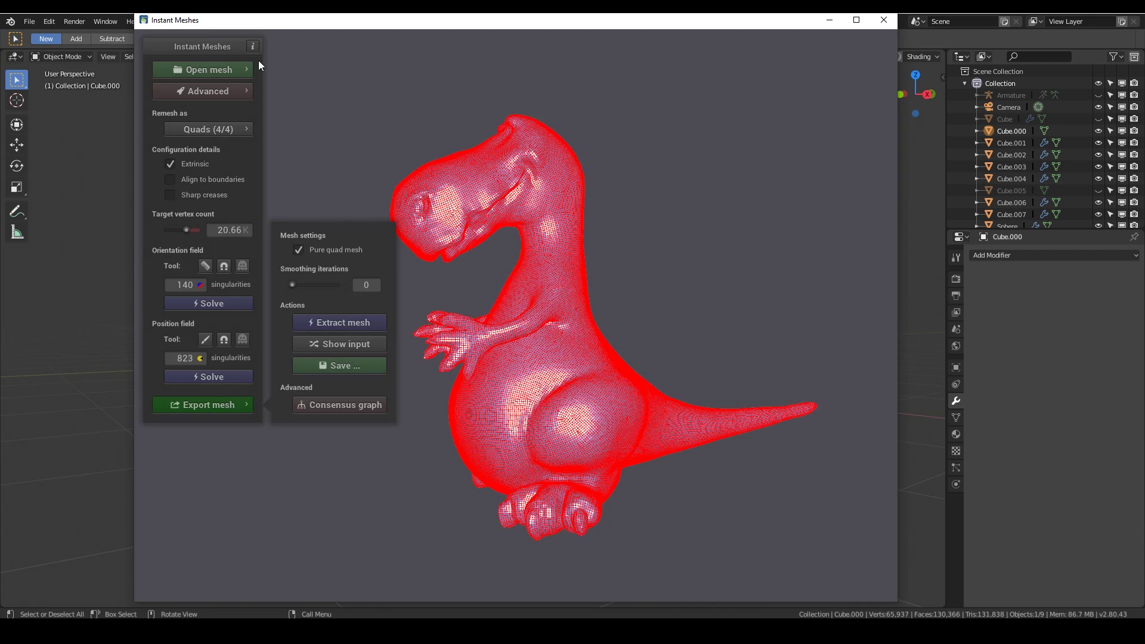
Save the remesh as dino remesh.obj and return to Blender.
left_click(341, 365)
type("dino remesh.obj")
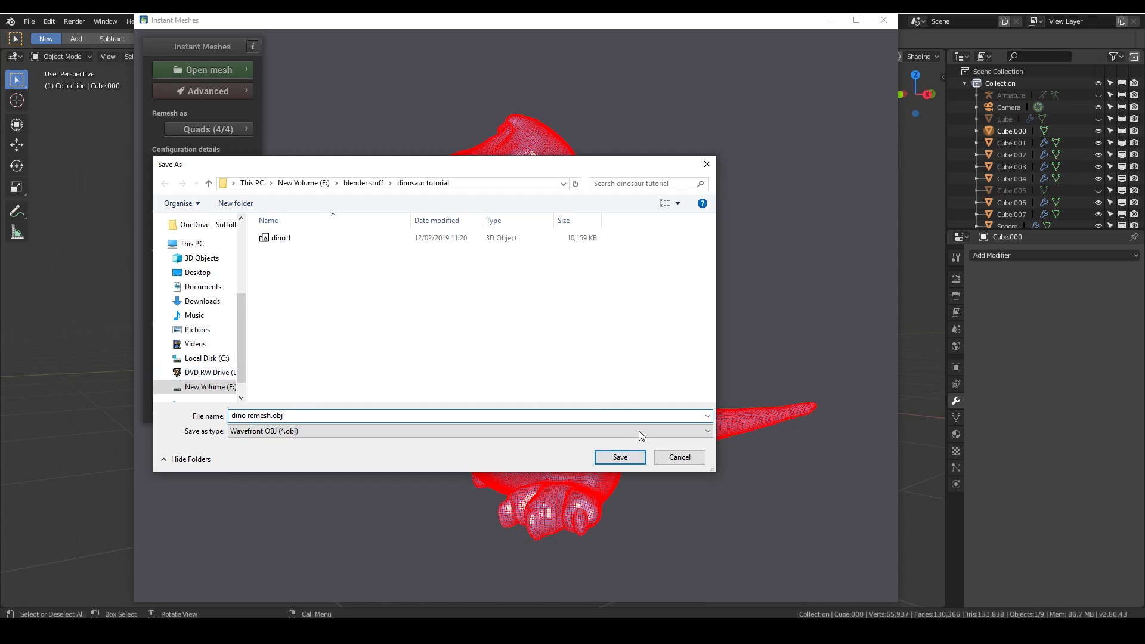
left_click(599, 456)
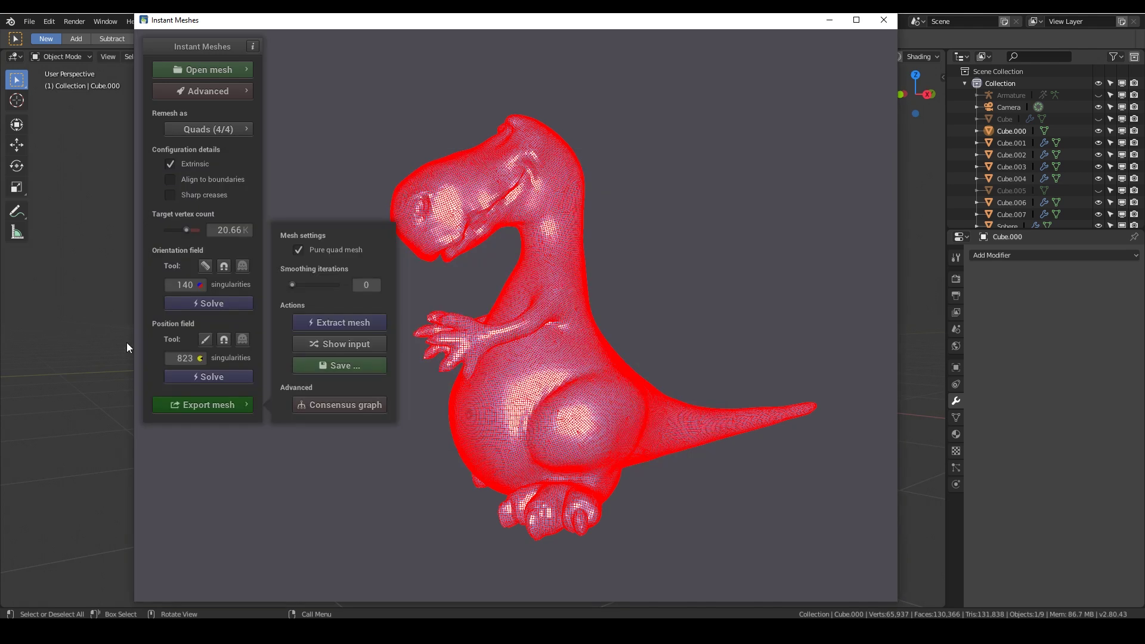
left_click(101, 335)
middle_click_drag(459, 263, 536, 297)
Import dino remesh.obj as a Wavefront OBJ into the Blender scene.
left_click(28, 21)
mouse_move(83, 241)
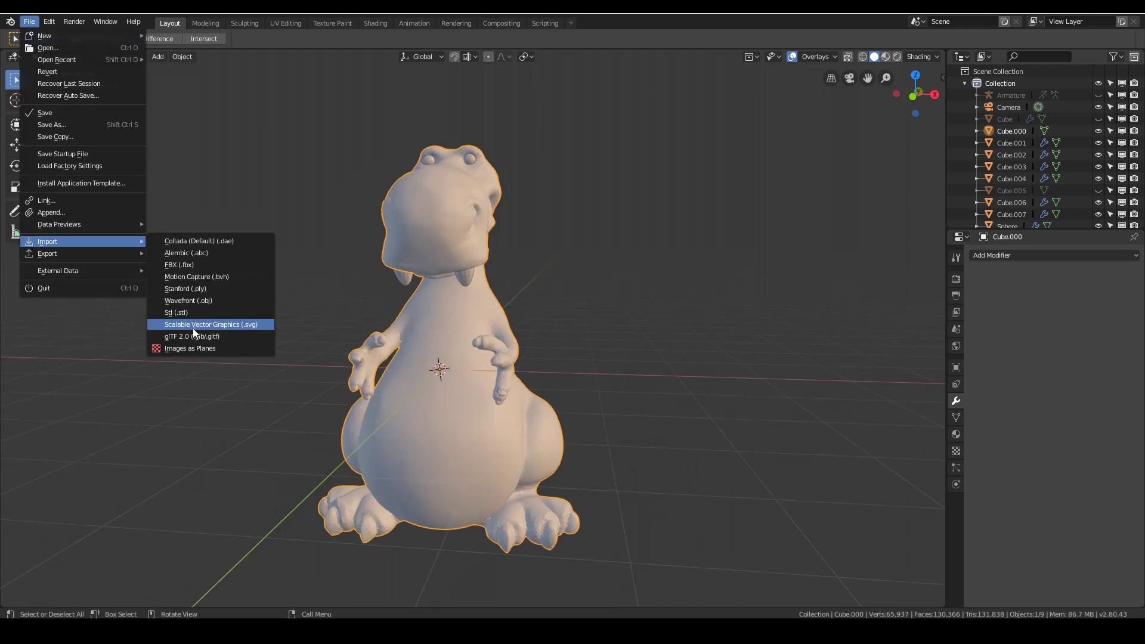
left_click(196, 301)
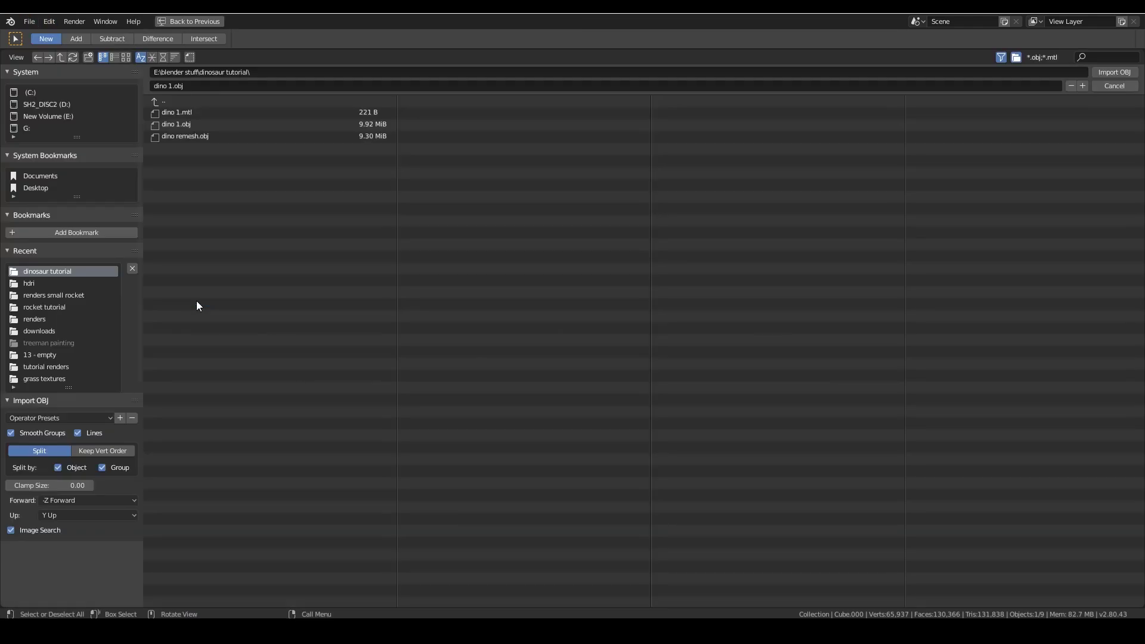
left_click(192, 137)
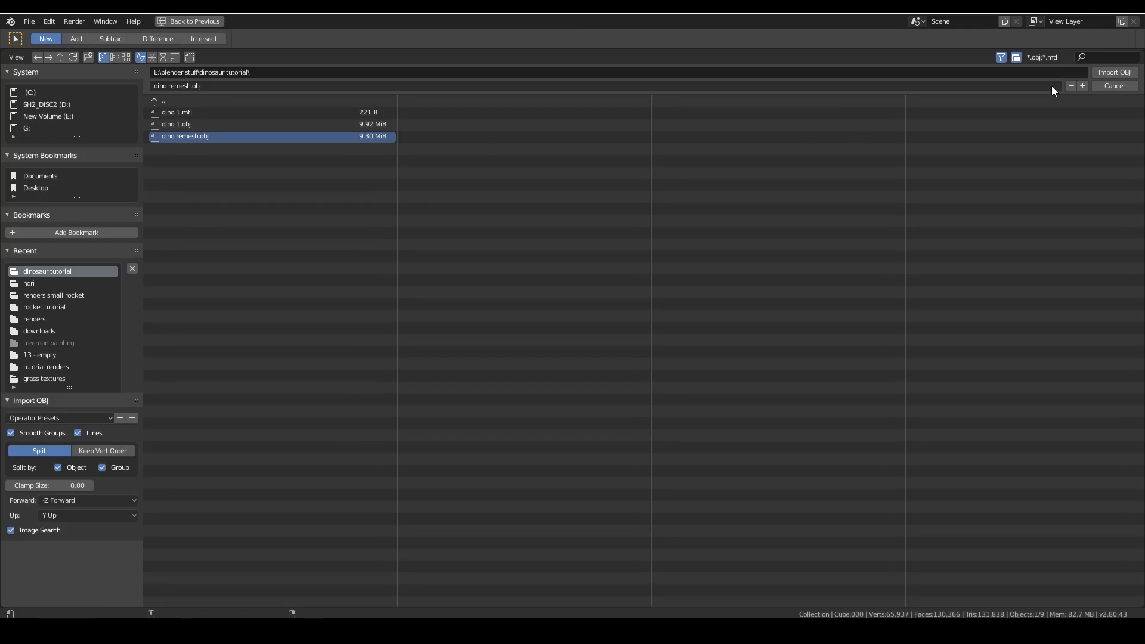
left_click(1114, 71)
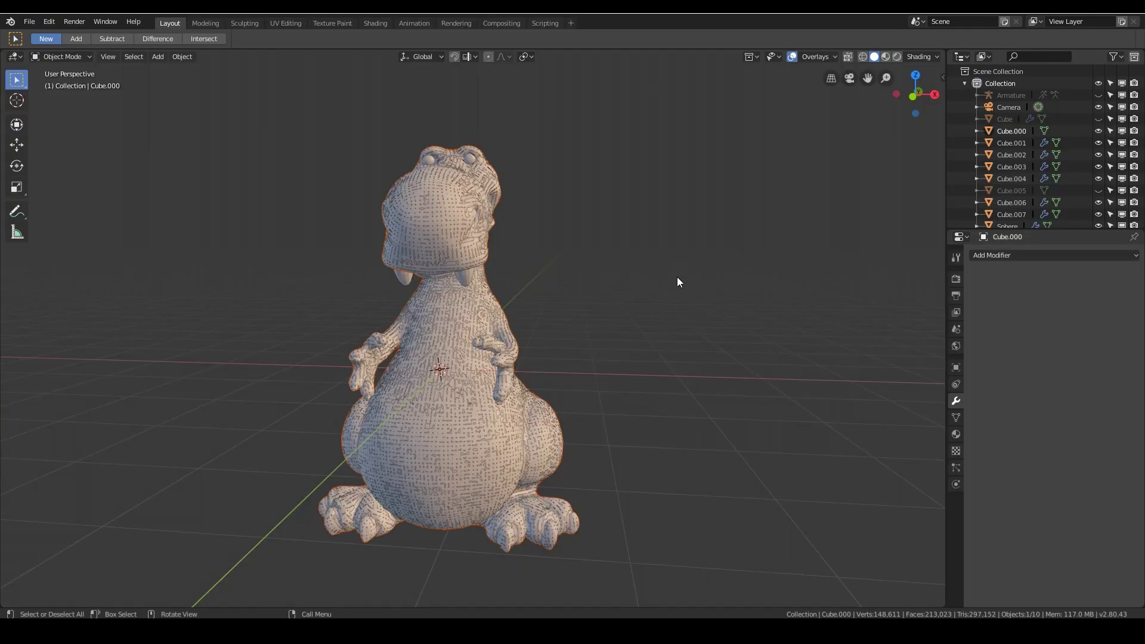
middle_click_drag(651, 403, 590, 403)
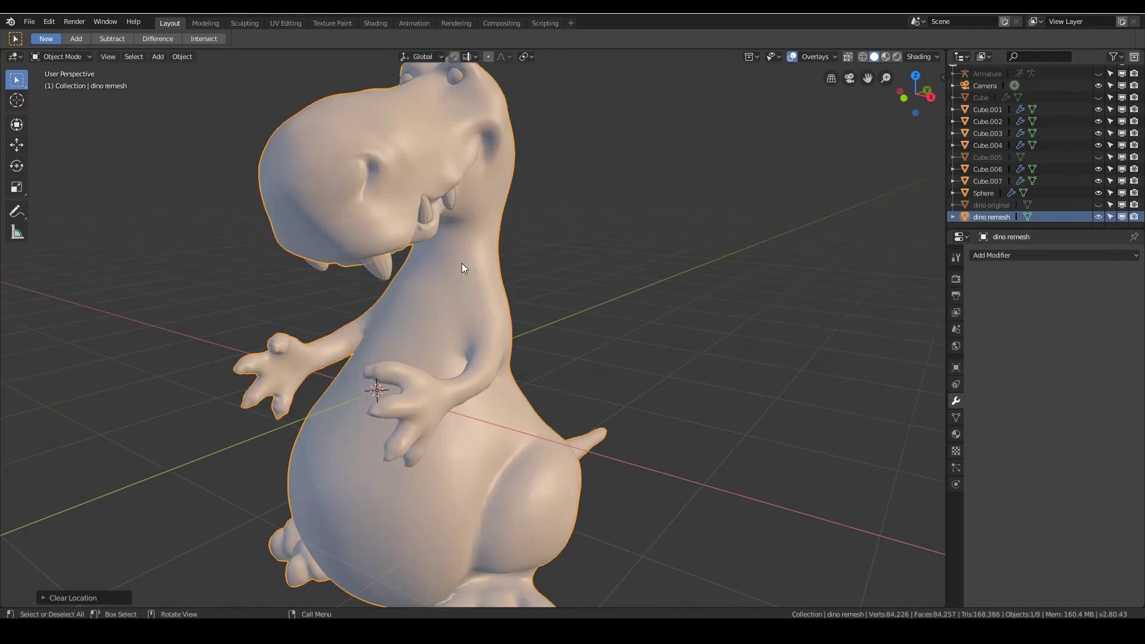
Enter Edit Mode on dino remesh and select all its vertices.
key("Tab")
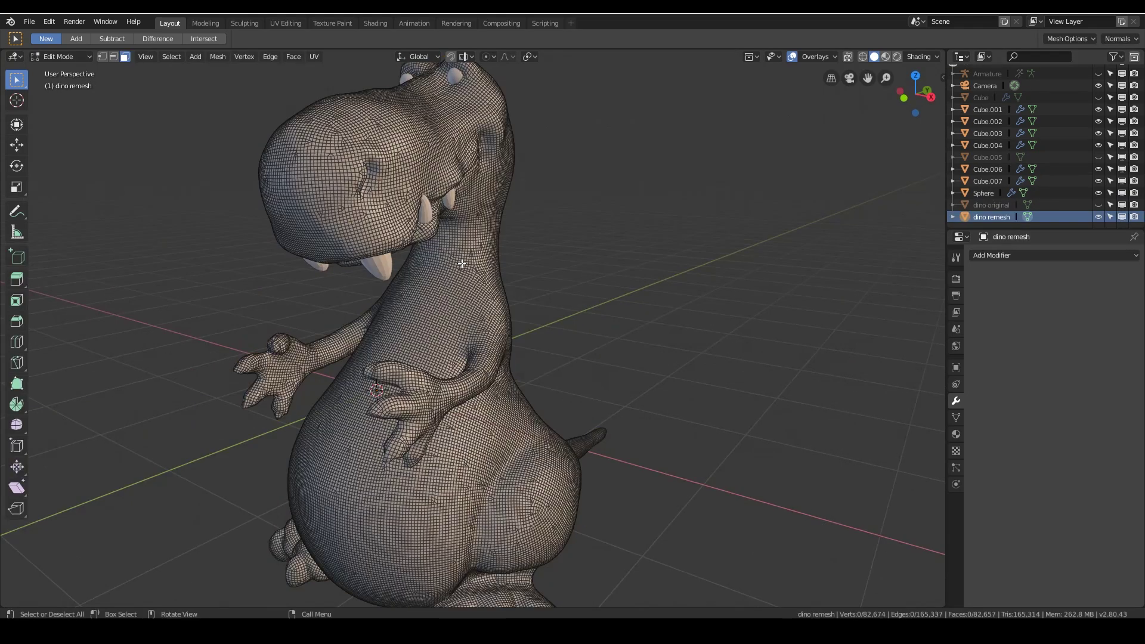
key("a")
scroll(462, 263, "up", 5)
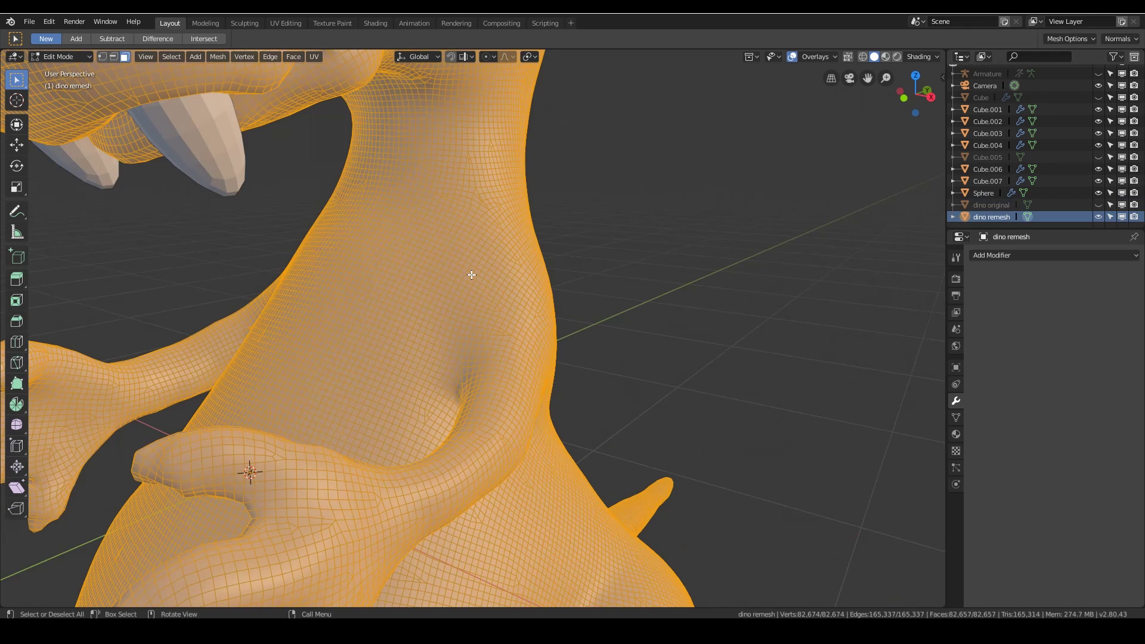
scroll(471, 276, "down", 4)
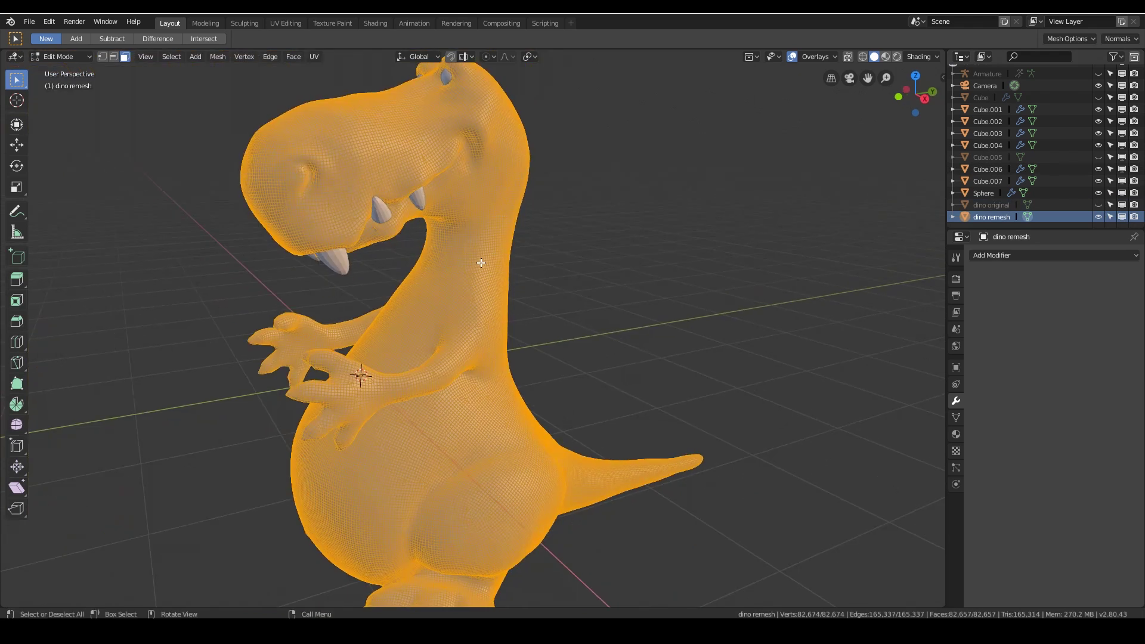
Mark every dino remesh edge sharp, then return to Object Mode and inspect it.
key("ctrl+e")
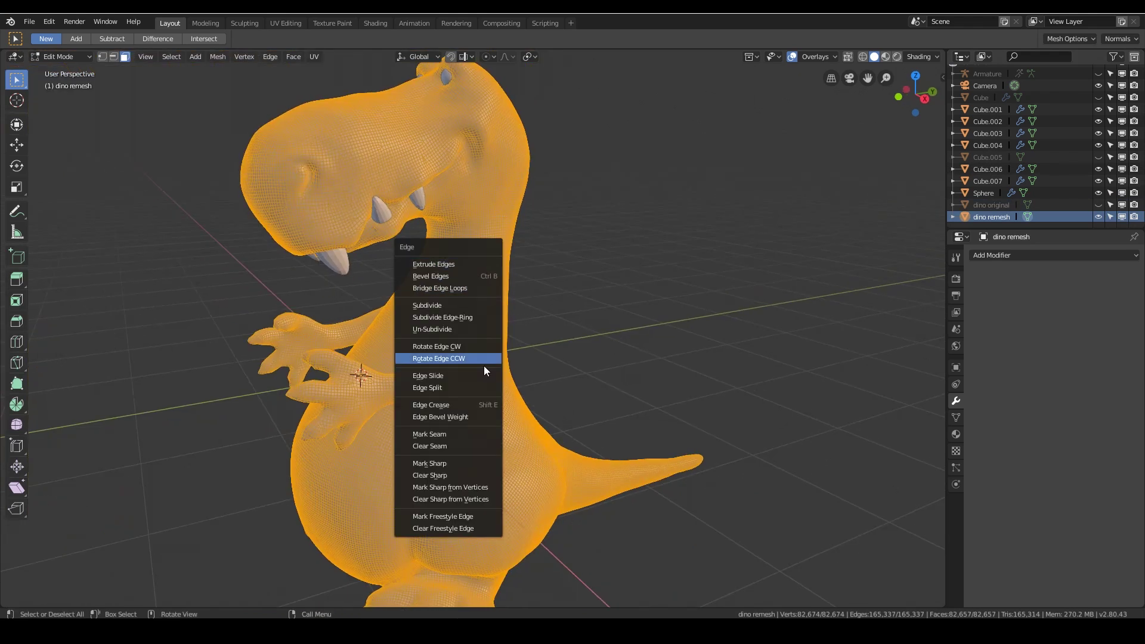
left_click(465, 463)
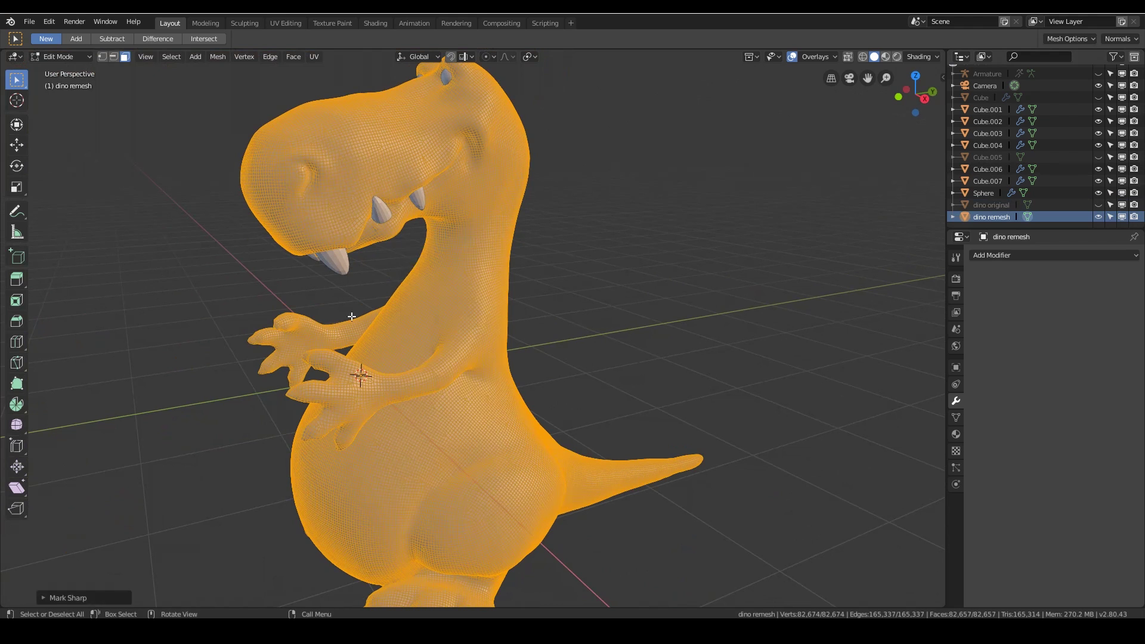
key("Tab")
mouse_move(505, 329)
middle_mouse_down()
mouse_move(518, 338)
mouse_move(499, 356)
mouse_move(513, 317)
middle_mouse_up()
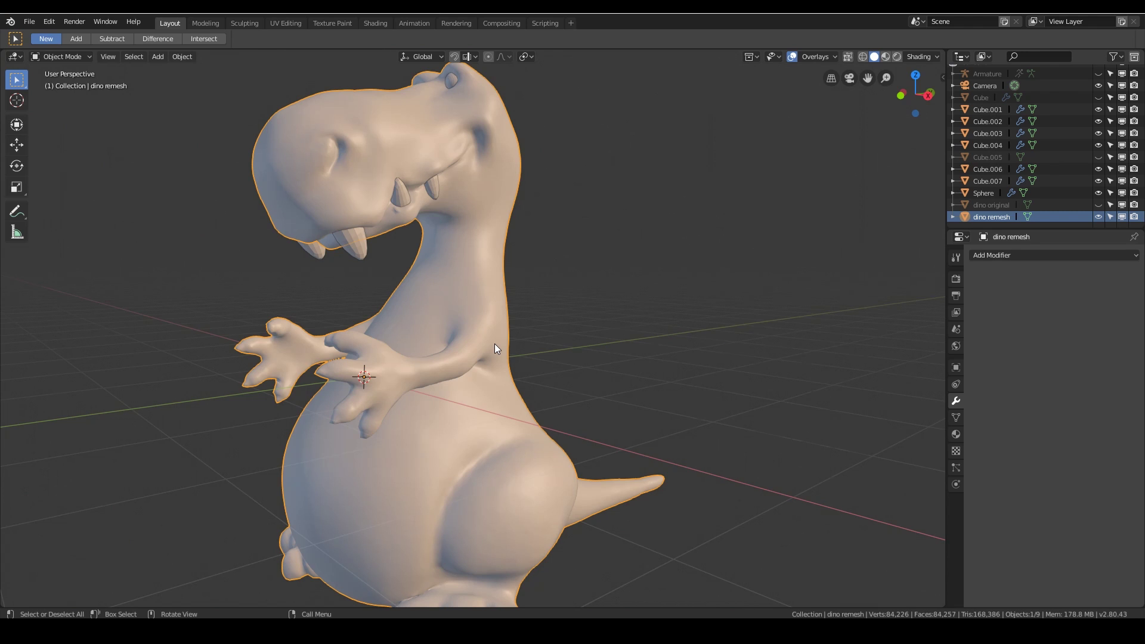
scroll(495, 343, "up", 5)
scroll(507, 325, "down", 8)
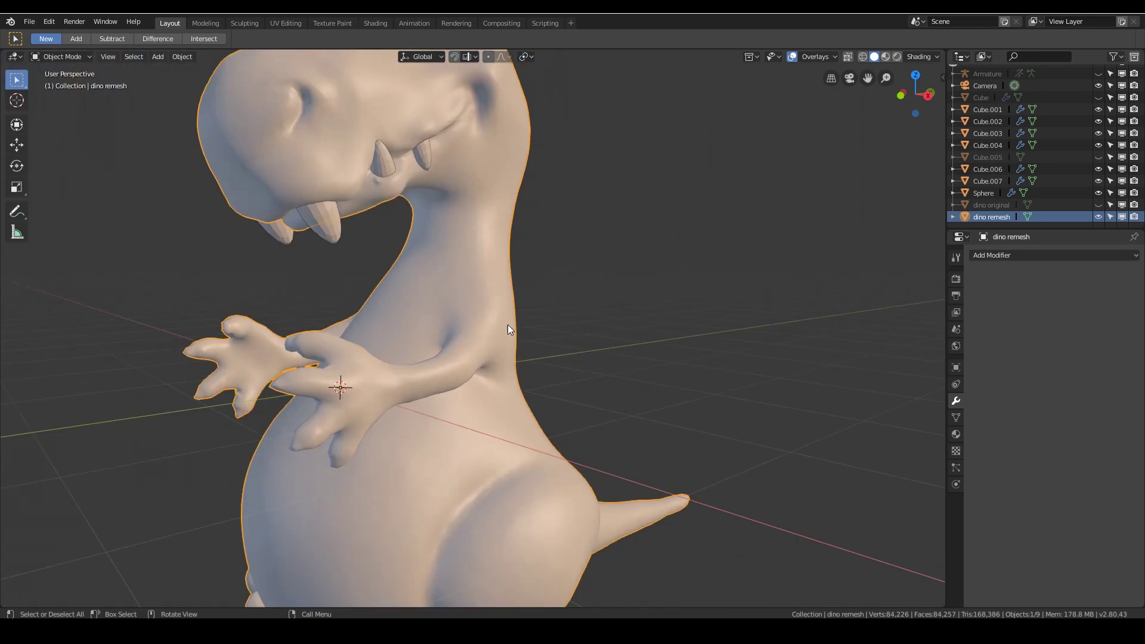
middle_click_drag(507, 326, 583, 327)
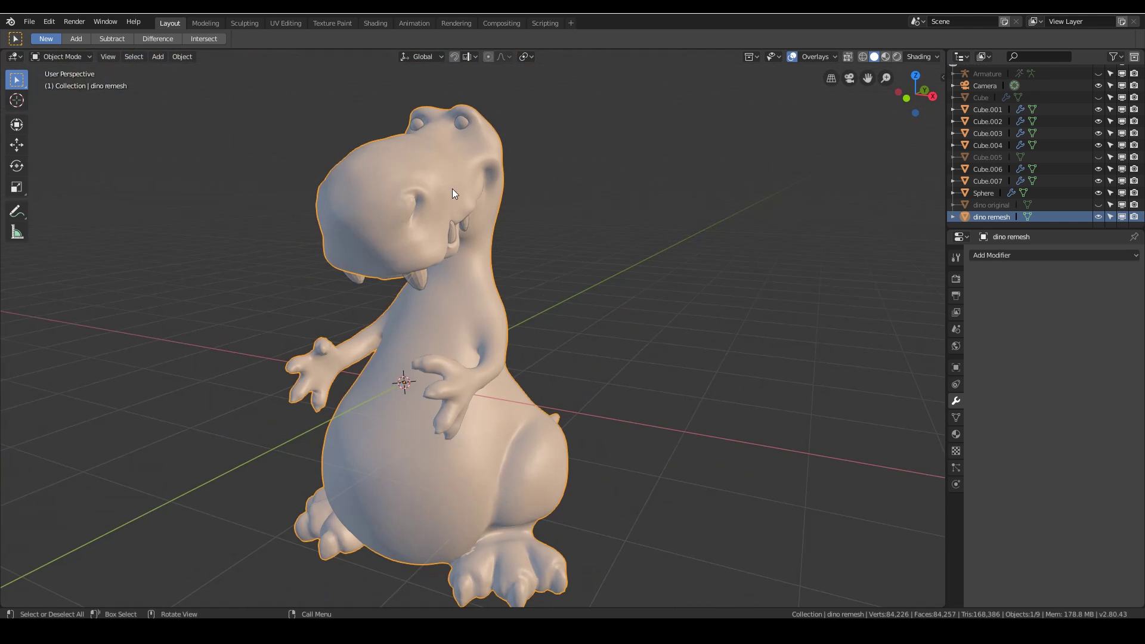
middle_click_drag(493, 377, 531, 405)
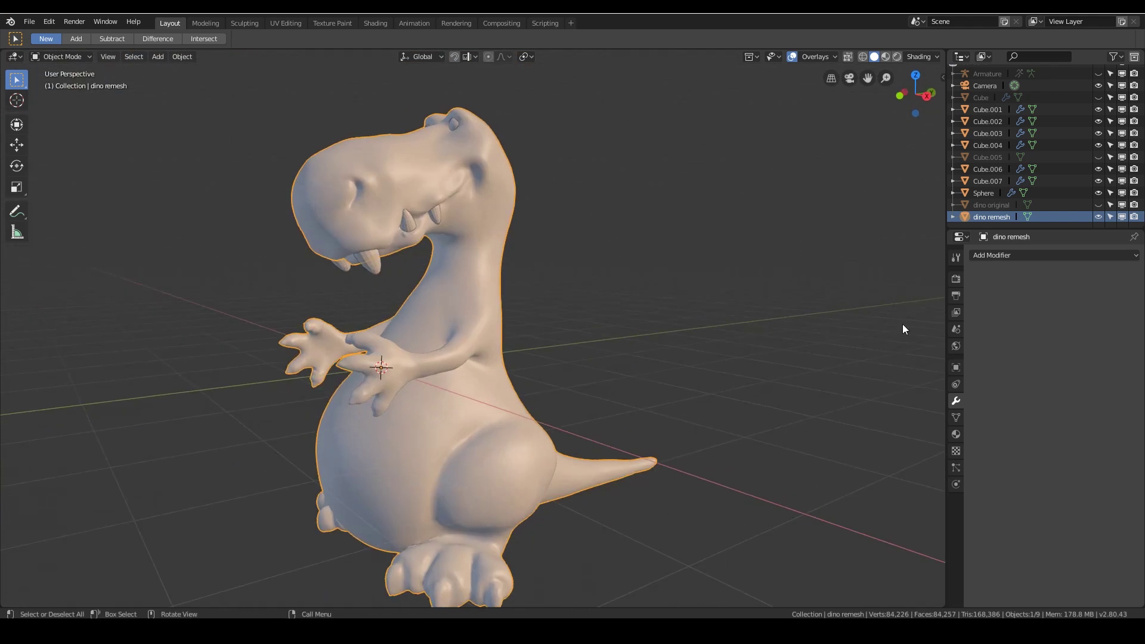
Add a Multiresolution modifier to dino remesh and subdivide it twice to level 2.
left_click(1004, 255)
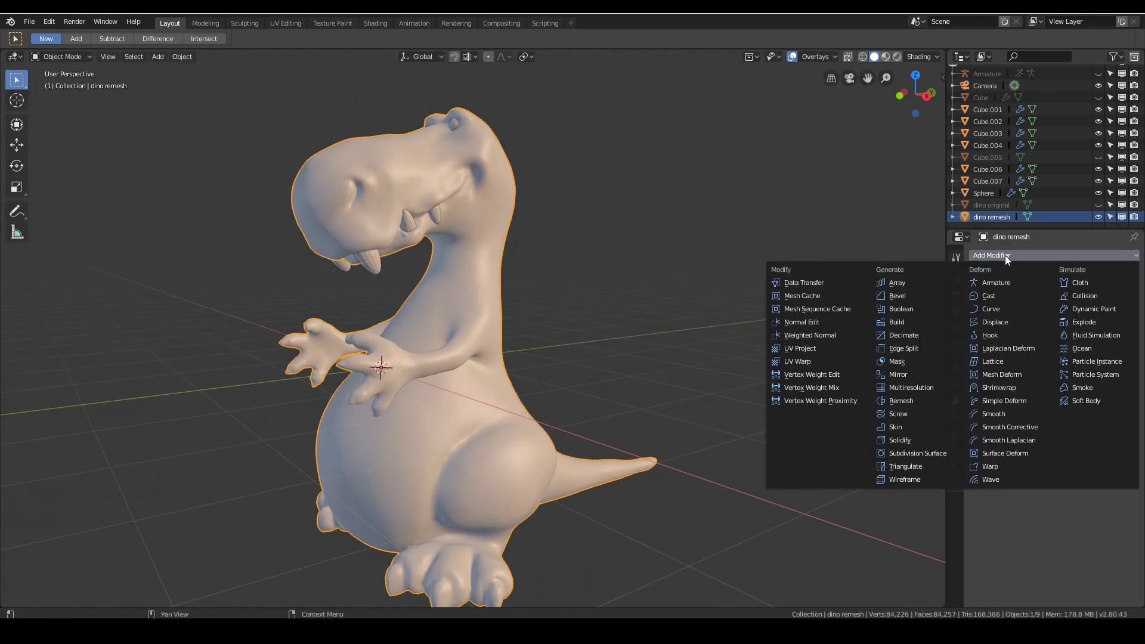
left_click(946, 388)
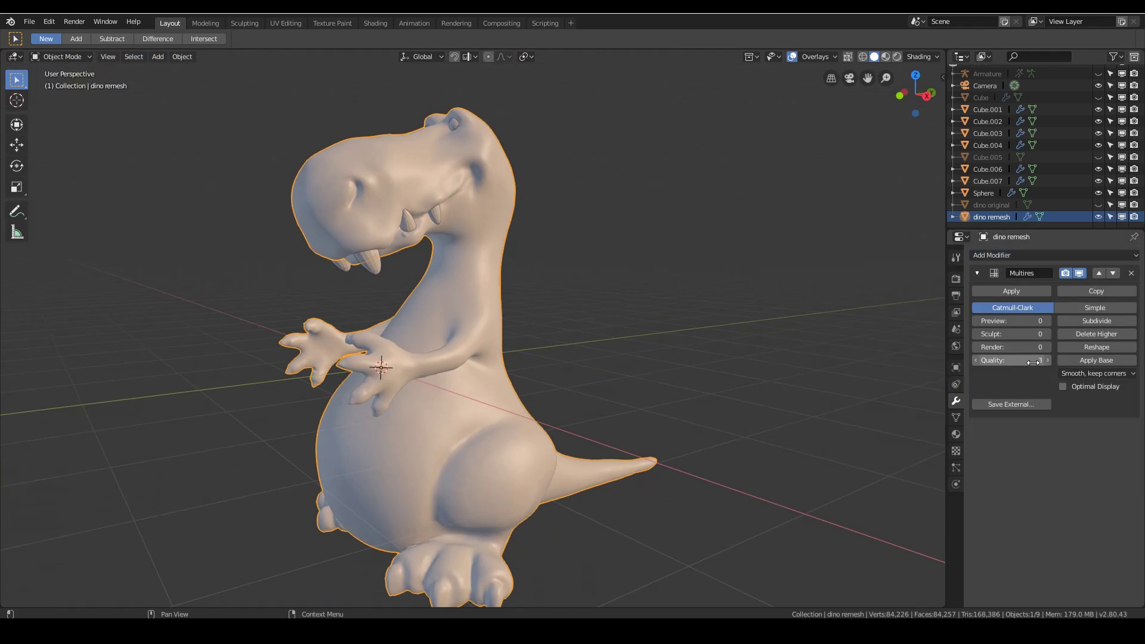
left_click(1069, 323)
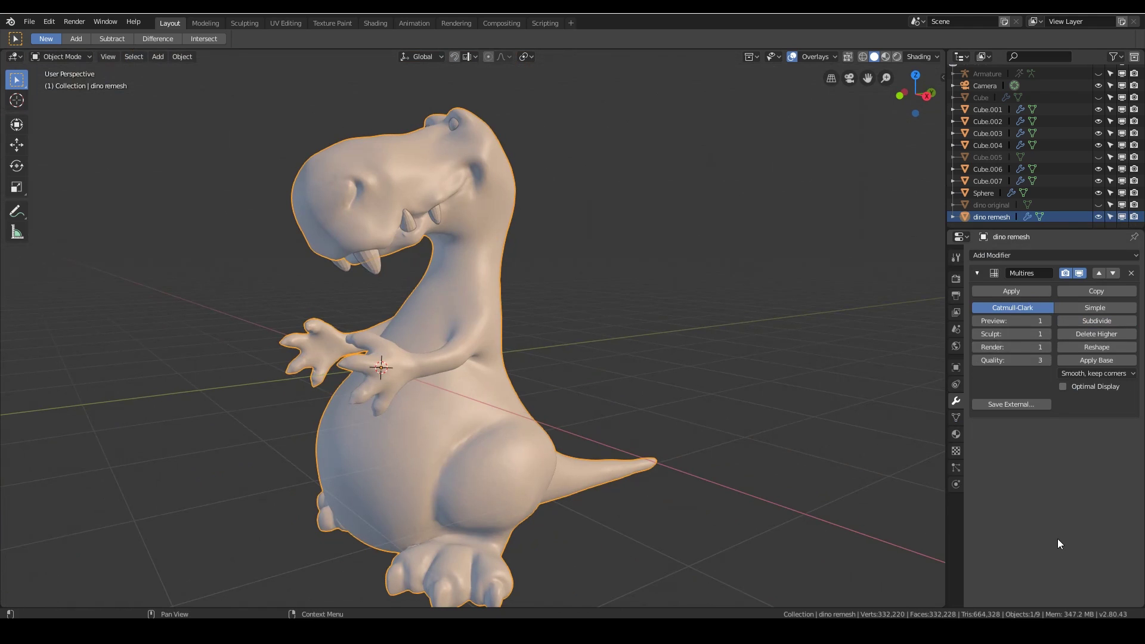
left_click(1078, 321)
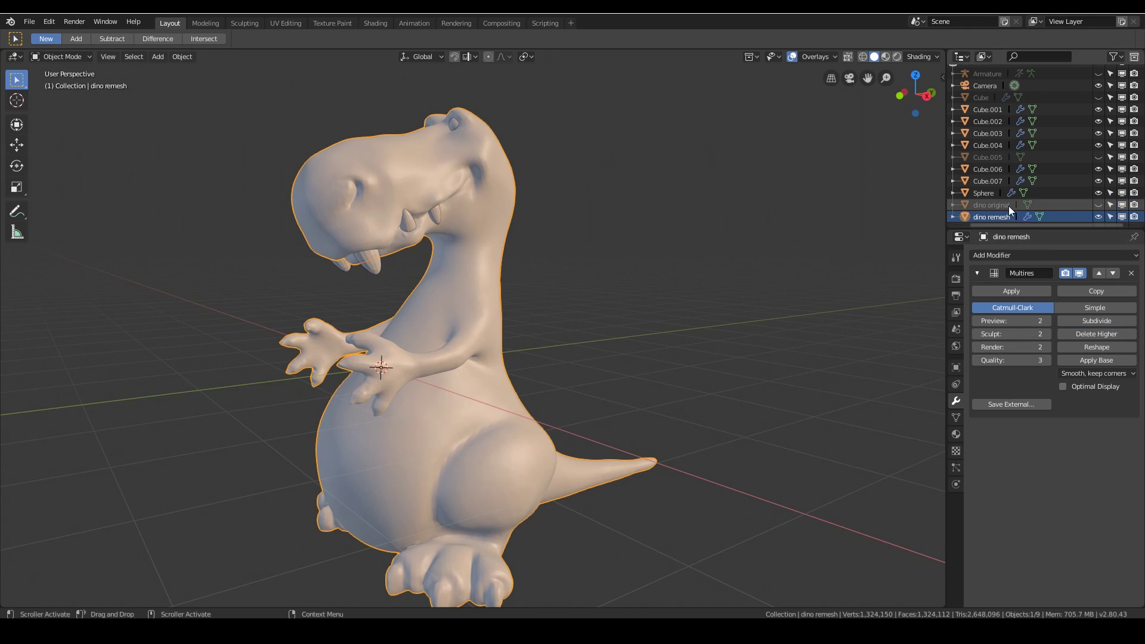
Add a Shrinkwrap modifier below Multires targeting dino original.
left_click(1043, 255)
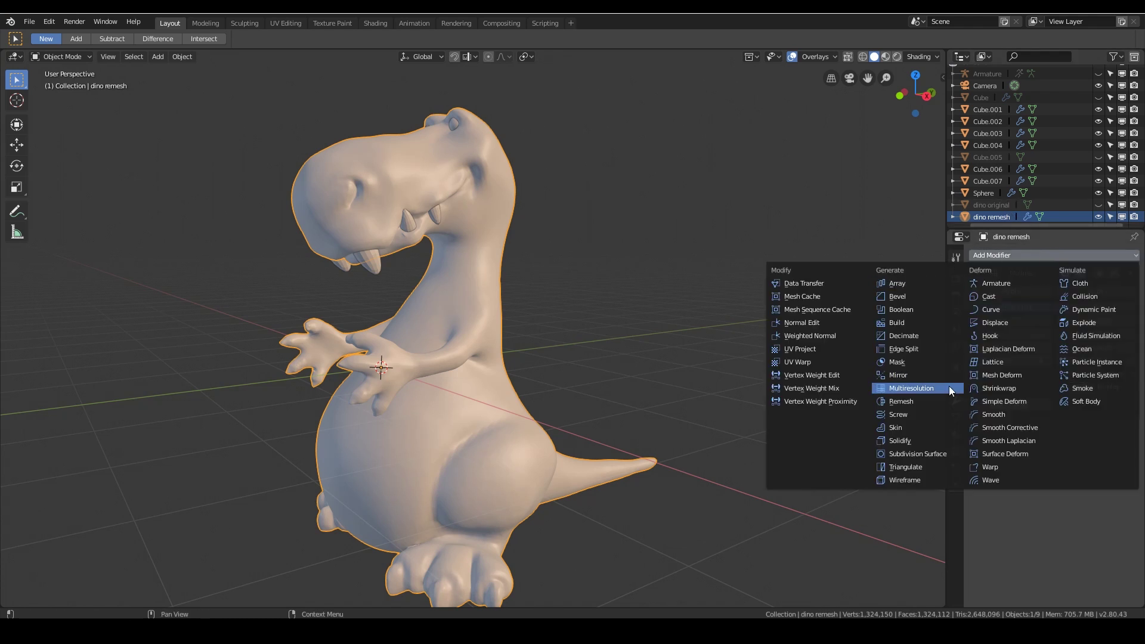
left_click(911, 388)
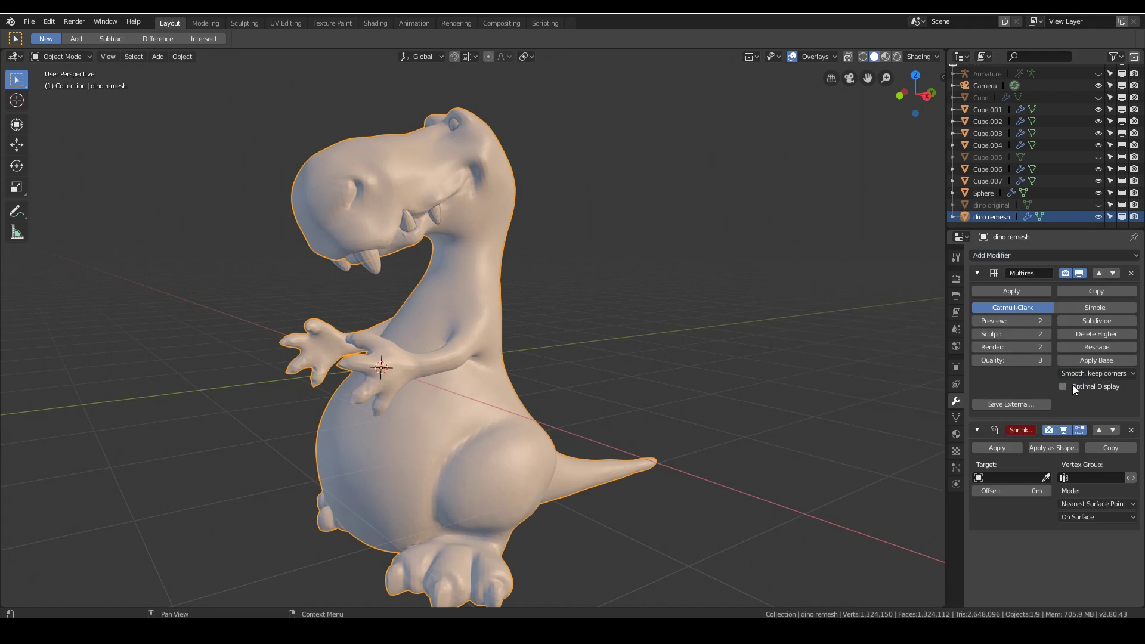
left_click(1016, 474)
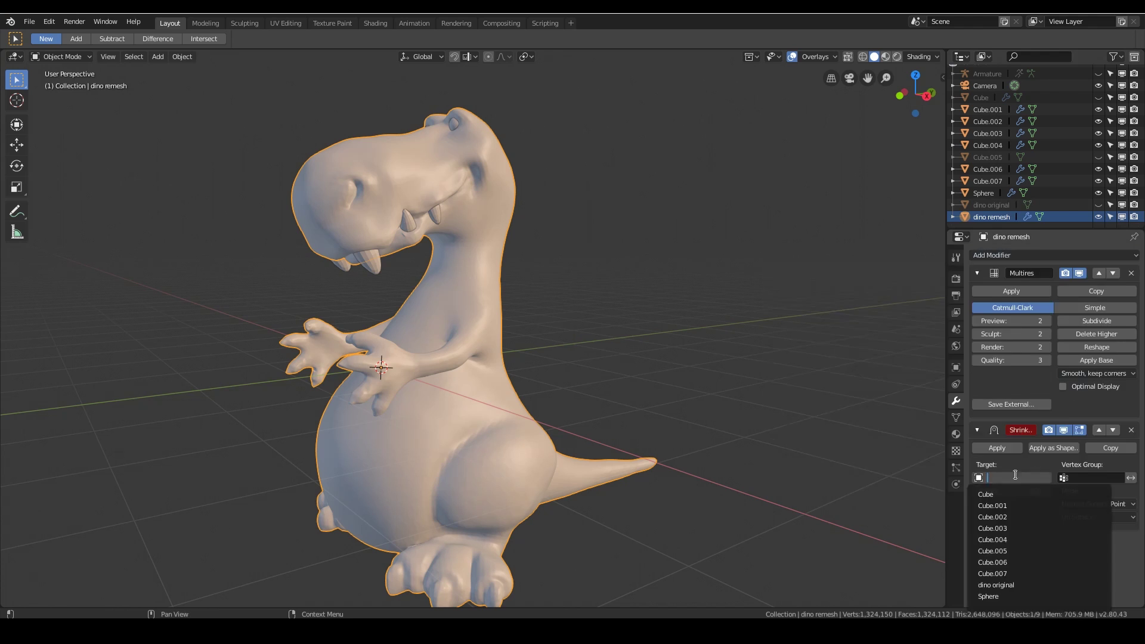
left_click(1008, 585)
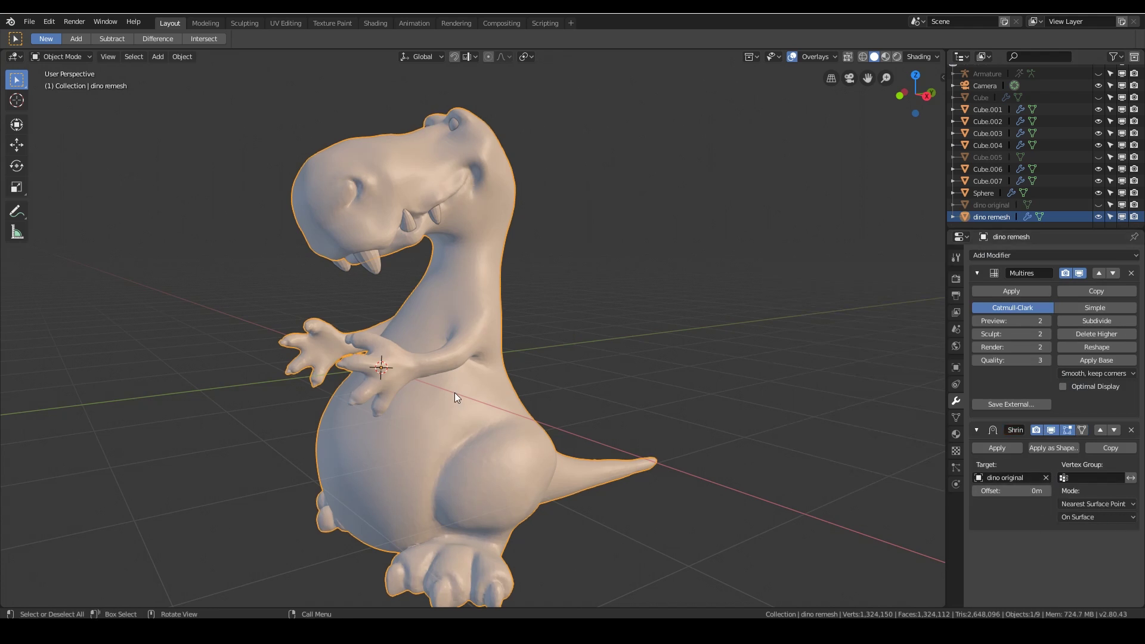
middle_click_drag(691, 430, 600, 278)
scroll(623, 340, "up", 3)
scroll(599, 278, "down", 2)
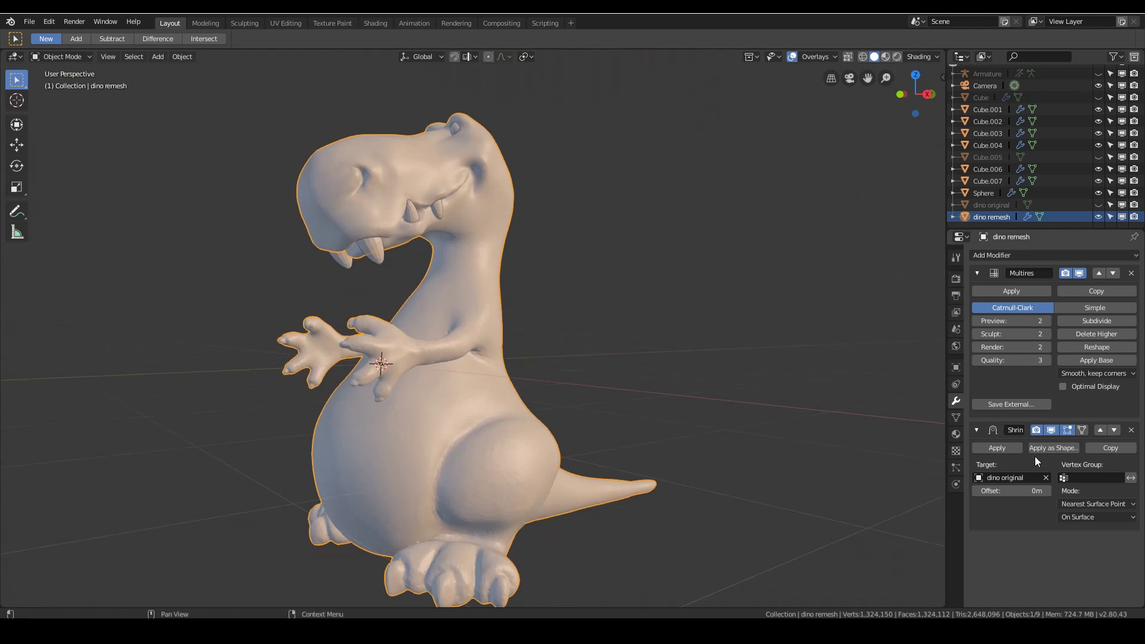
Apply the Shrinkwrap modifier and switch to the Sculpting workspace.
left_click(1006, 452)
middle_click_drag(834, 400, 785, 363)
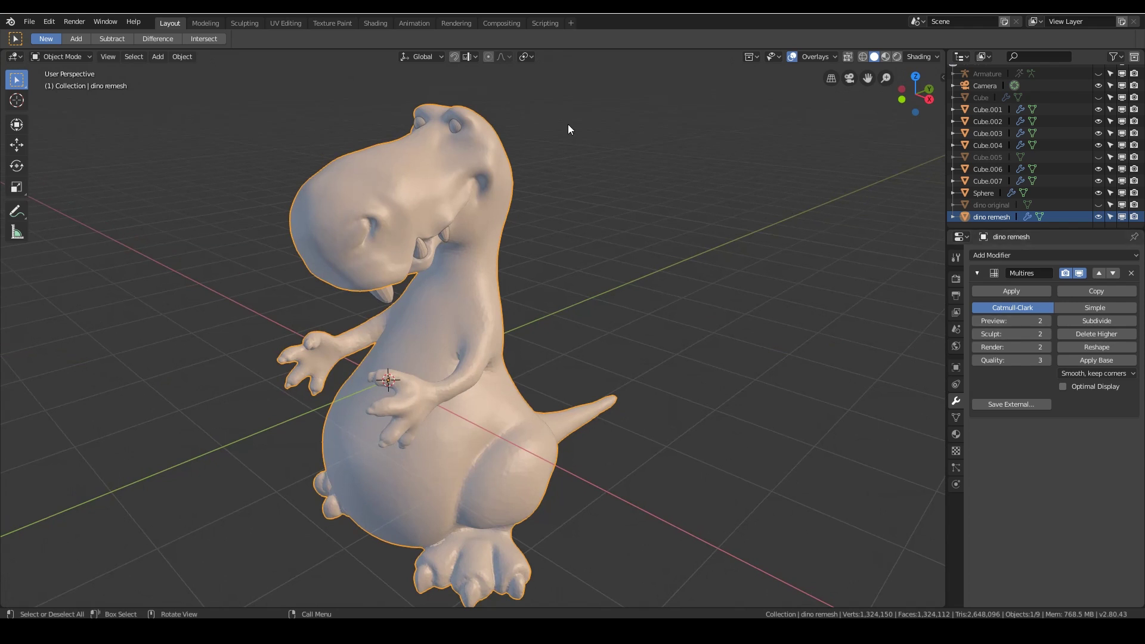
left_click(244, 23)
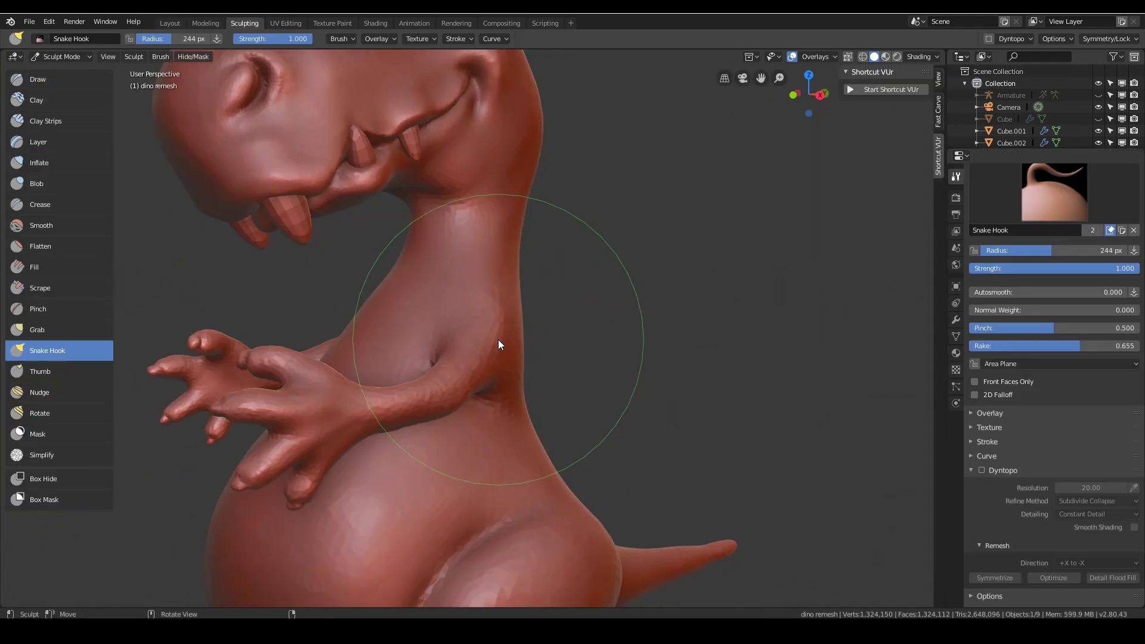
Lower the Multires preview level to 1 and pull the neck with the Snake Hook brush.
left_click(956, 319)
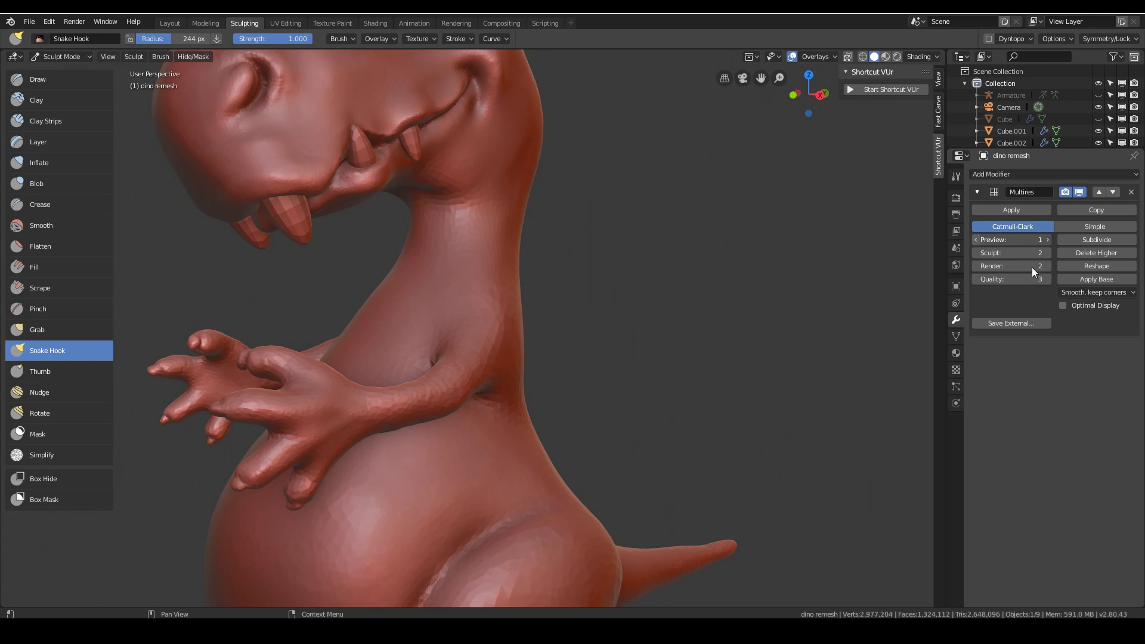
left_click_drag(1048, 239, 1023, 239)
left_click(1049, 239)
mouse_move(400, 437)
left_mouse_down()
mouse_move(495, 330)
mouse_move(442, 406)
left_mouse_up()
left_click_drag(477, 332, 445, 366)
Finish the neck stroke, then zoom in on dino original's front and belly.
mouse_move(309, 418)
left_mouse_down()
mouse_move(280, 383)
mouse_move(303, 454)
left_mouse_up()
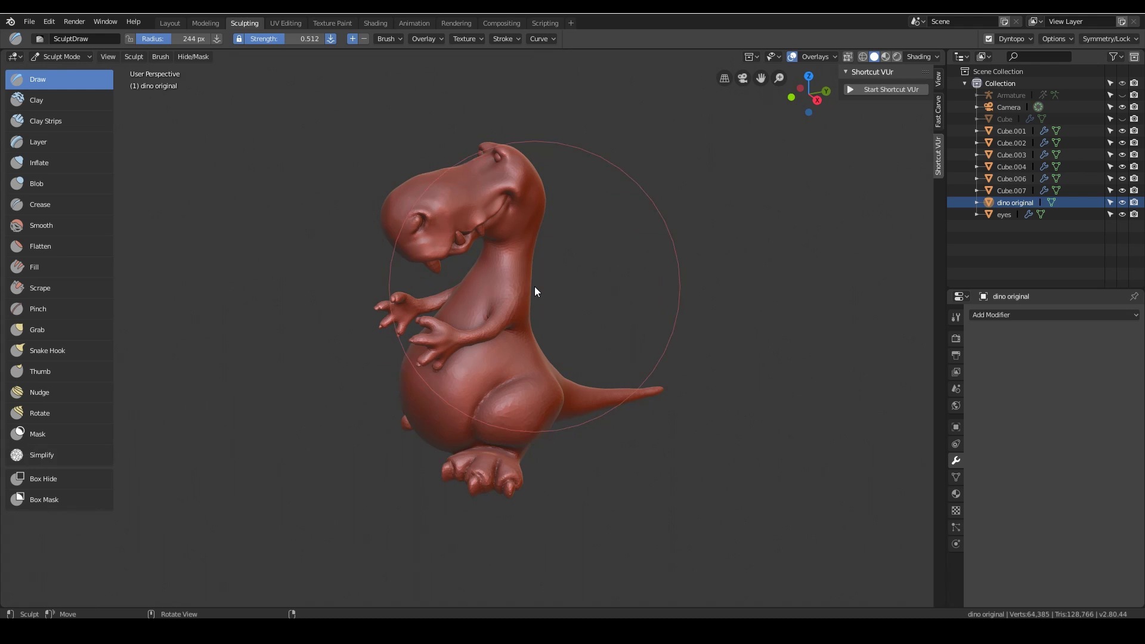
mouse_move(427, 345)
middle_mouse_down()
mouse_move(499, 306)
mouse_move(507, 357)
mouse_move(511, 113)
middle_mouse_up()
scroll(509, 358, "up", 3)
scroll(567, 309, "up", 4)
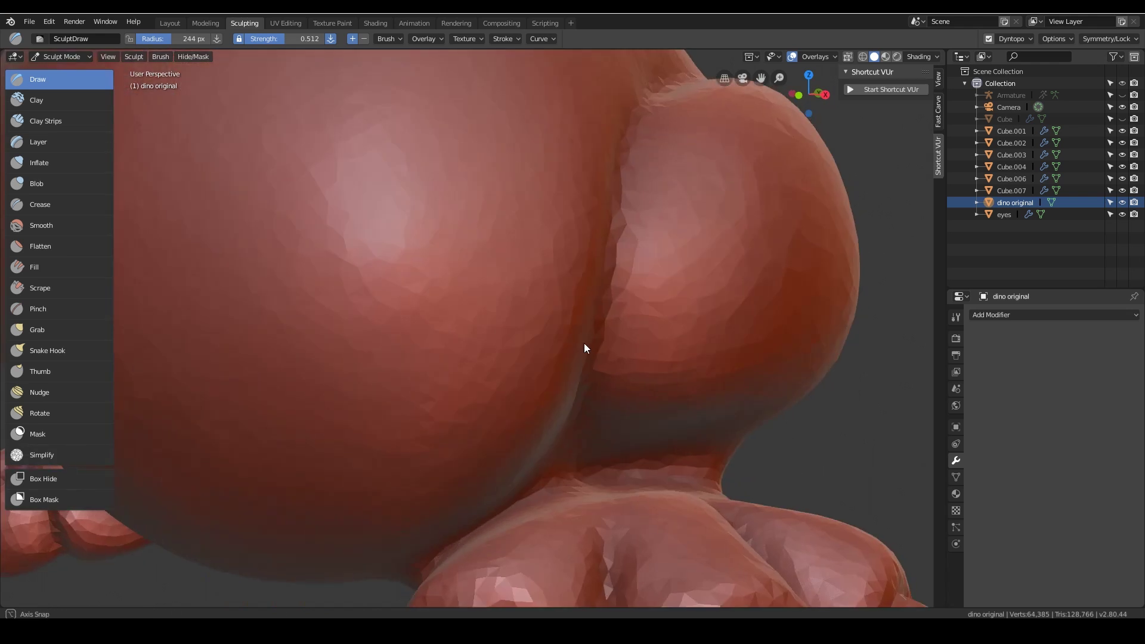
middle_click_drag(584, 343, 593, 373)
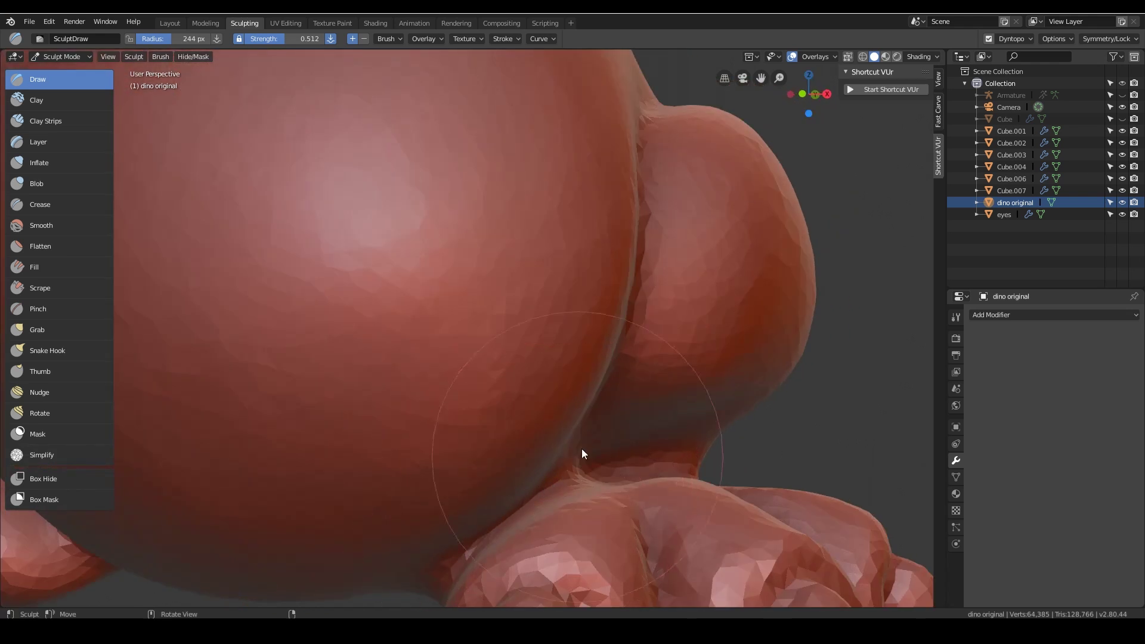
middle_click_drag(581, 453, 601, 357)
middle_click_drag(514, 529, 559, 473)
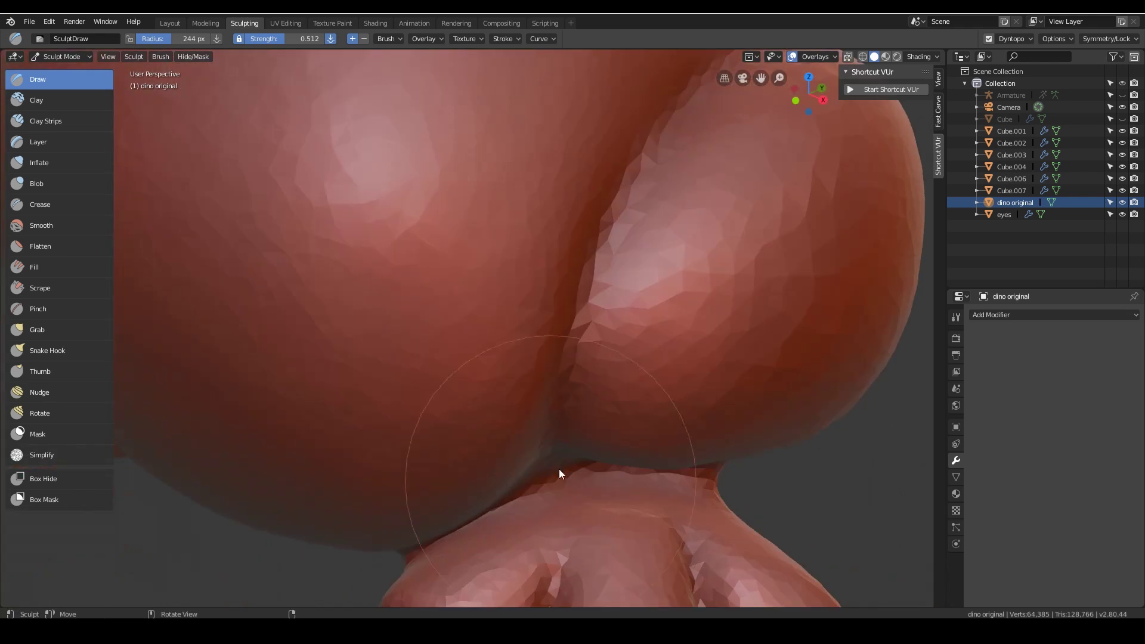
Orbit closely around the feet, belly and arms to examine the faceted surface.
mouse_move(574, 430)
middle_mouse_down()
mouse_move(616, 442)
mouse_move(674, 500)
mouse_move(652, 511)
mouse_move(616, 184)
mouse_move(534, 375)
mouse_move(597, 356)
mouse_move(616, 388)
mouse_move(554, 133)
mouse_move(529, 496)
mouse_move(537, 323)
mouse_move(511, 360)
mouse_move(608, 358)
mouse_move(440, 366)
mouse_move(504, 391)
mouse_move(503, 357)
middle_mouse_up()
scroll(502, 358, "up", 6)
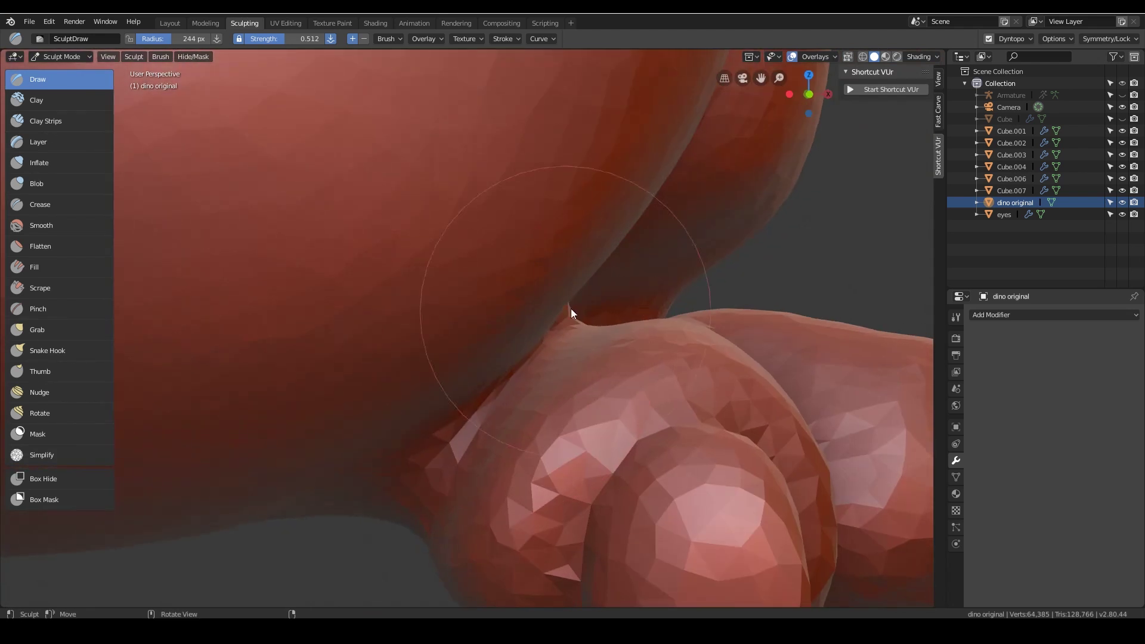
middle_click_drag(571, 309, 574, 310)
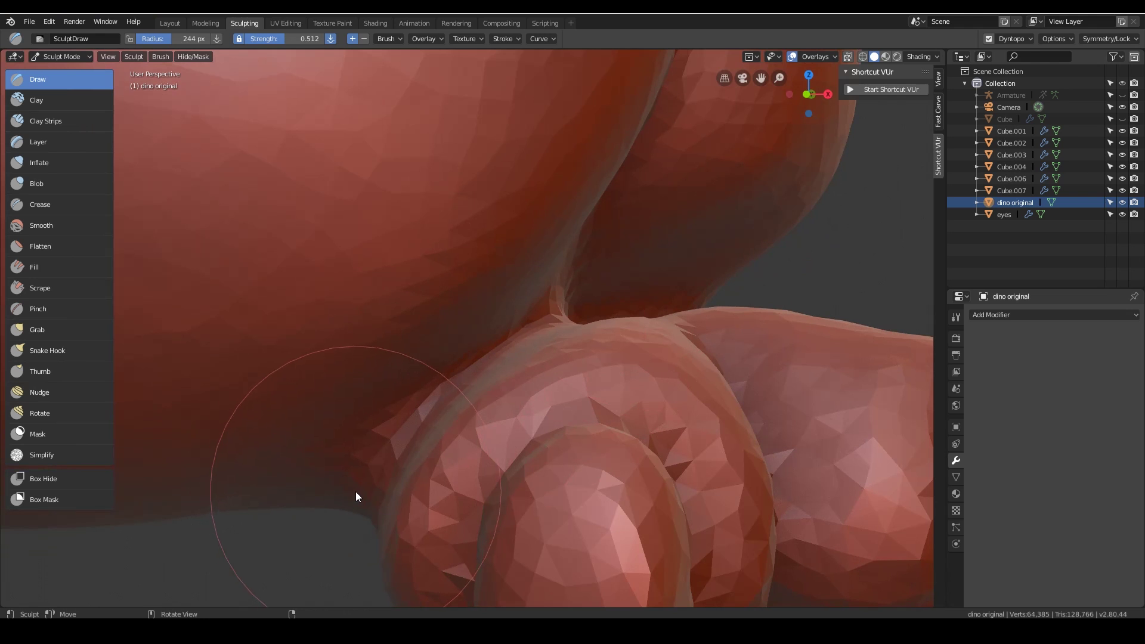
middle_click_drag(473, 446, 495, 351, "ctrl")
scroll(632, 346, "down", 5)
scroll(510, 350, "up", 6)
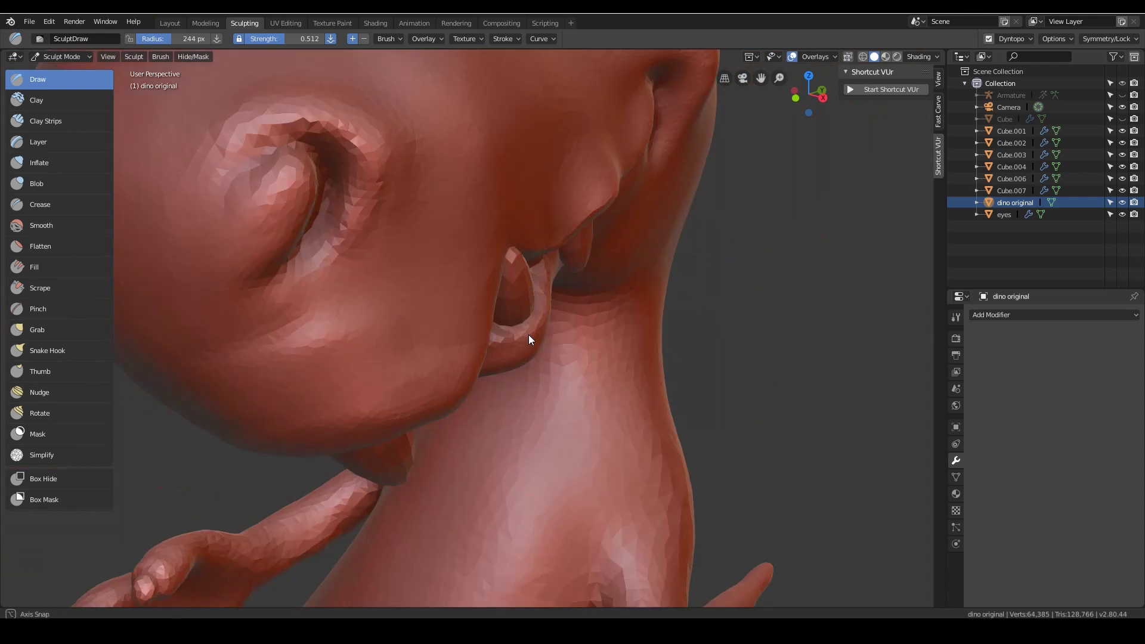
Zoom and orbit slightly around the new dino remesh2 at Multires level 2.
scroll(750, 351, "down", 6)
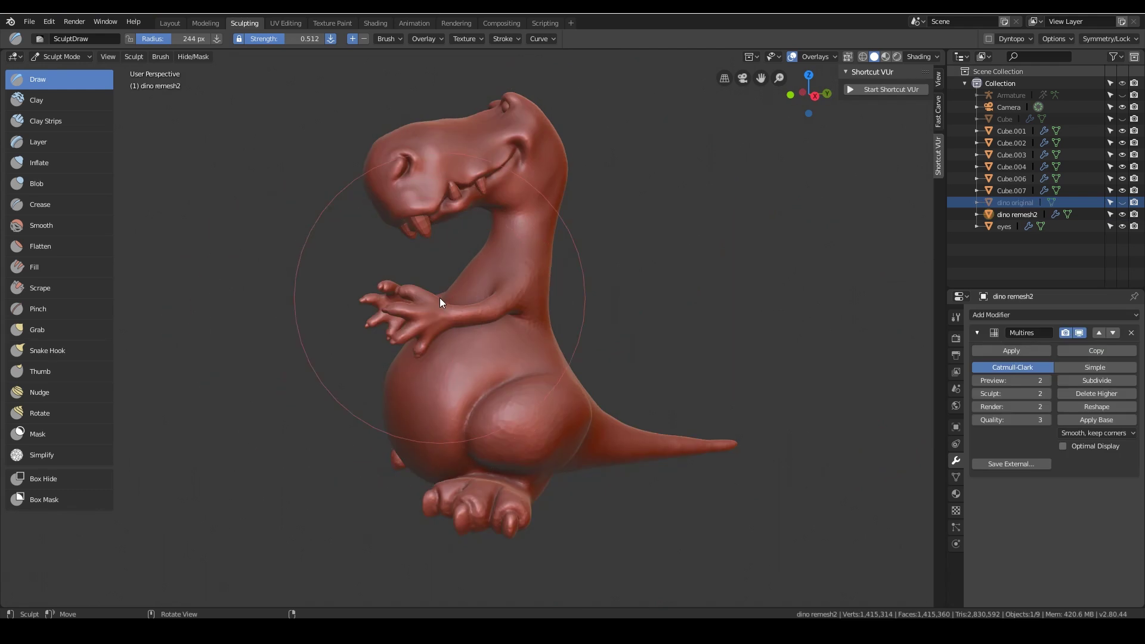
middle_click_drag(439, 301, 476, 302)
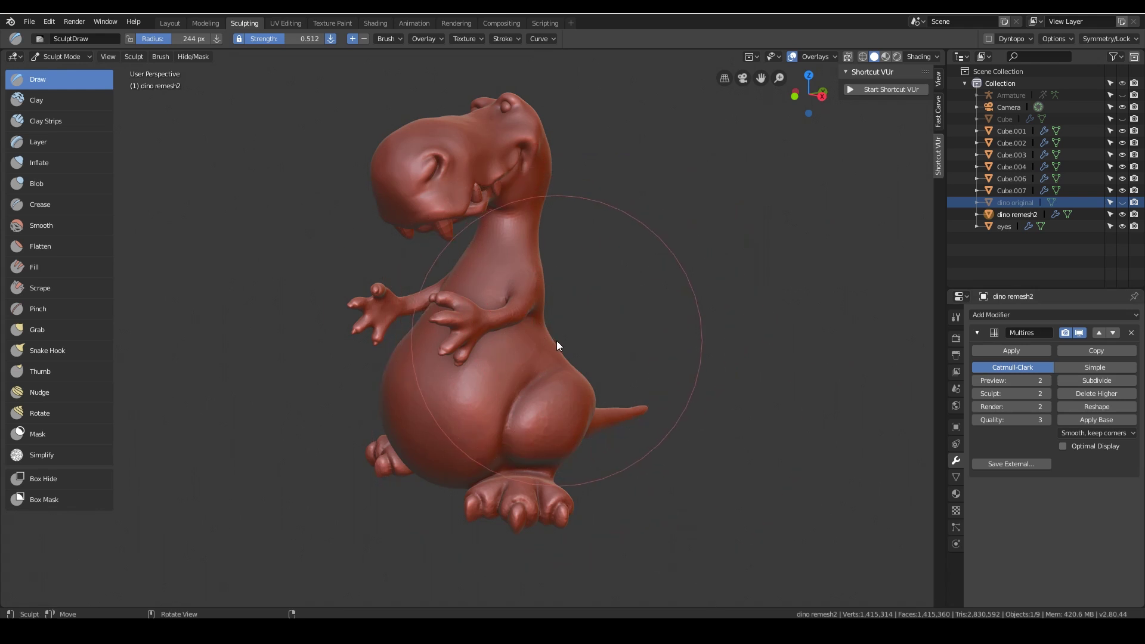
Sculpt Draw-brush strokes along the dino's neck from a side view.
middle_click_drag(557, 341, 502, 331)
scroll(516, 341, "up", 5)
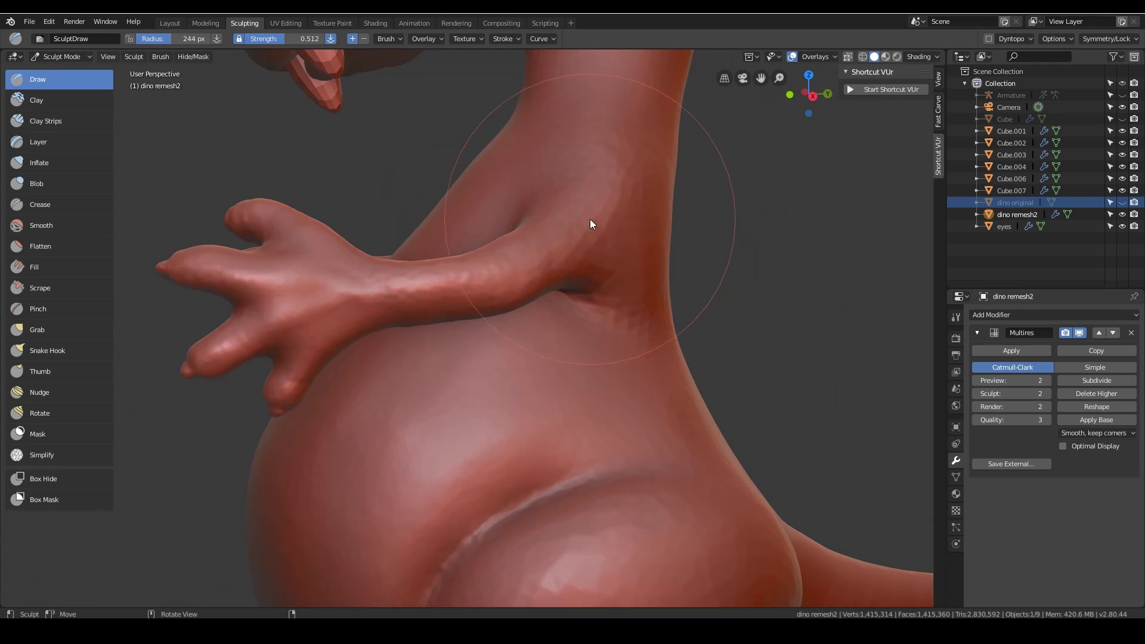
mouse_move(628, 205)
left_mouse_down()
mouse_move(541, 279)
mouse_move(628, 190)
mouse_move(611, 221)
mouse_move(432, 297)
mouse_move(395, 298)
mouse_move(585, 209)
mouse_move(640, 169)
mouse_move(638, 329)
mouse_move(638, 265)
mouse_move(617, 199)
mouse_move(627, 189)
mouse_move(622, 333)
mouse_move(568, 397)
left_mouse_up()
mouse_move(567, 397)
middle_mouse_down()
mouse_move(684, 360)
mouse_move(598, 351)
middle_mouse_up()
Sculpt several Draw-brush strokes over the dino's belly.
mouse_move(501, 316)
left_mouse_down()
mouse_move(526, 317)
mouse_move(430, 367)
mouse_move(480, 380)
mouse_move(566, 434)
left_mouse_up()
mouse_move(566, 434)
middle_mouse_down()
mouse_move(483, 378)
mouse_move(516, 429)
mouse_move(555, 352)
middle_mouse_up()
mouse_move(382, 326)
middle_mouse_down()
mouse_move(685, 257)
mouse_move(453, 281)
middle_mouse_up()
mouse_move(453, 281)
left_mouse_down()
mouse_move(398, 260)
mouse_move(436, 485)
mouse_move(233, 343)
mouse_move(477, 477)
left_mouse_up()
scroll(570, 476, "down", 5)
Orbit around the dino to inspect the belly, feet and overall sculpted detail.
mouse_move(570, 493)
middle_mouse_down()
mouse_move(386, 417)
mouse_move(599, 408)
middle_mouse_up()
scroll(614, 322, "down", 4)
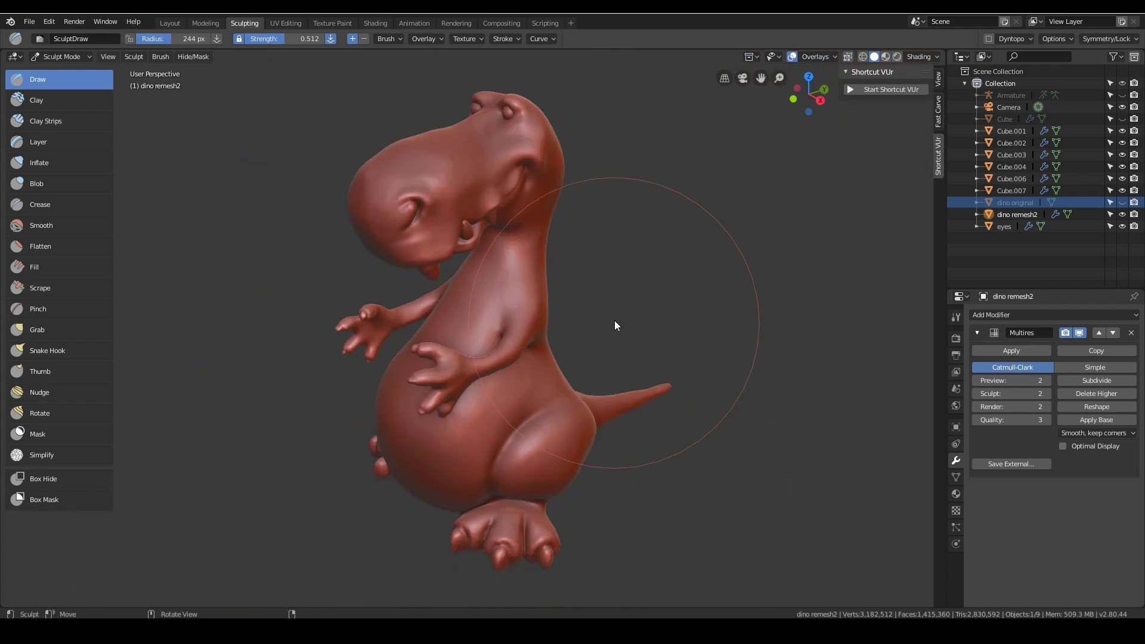
scroll(589, 323, "up", 6)
middle_click_drag(524, 347, 650, 348)
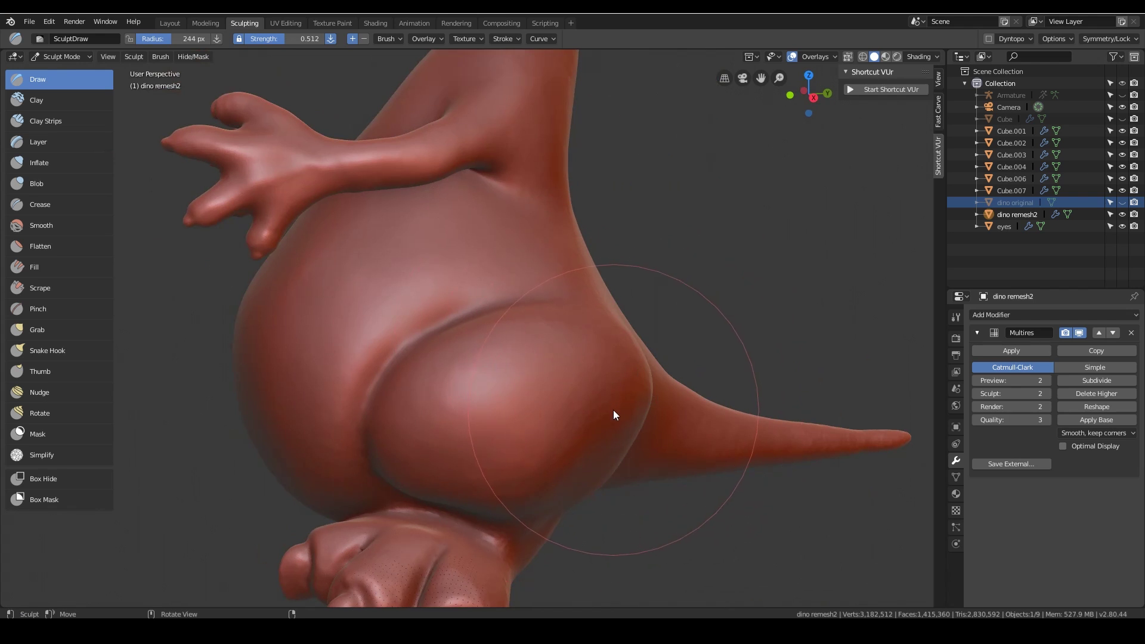
scroll(610, 434, "down", 5)
middle_click_drag(609, 434, 624, 460)
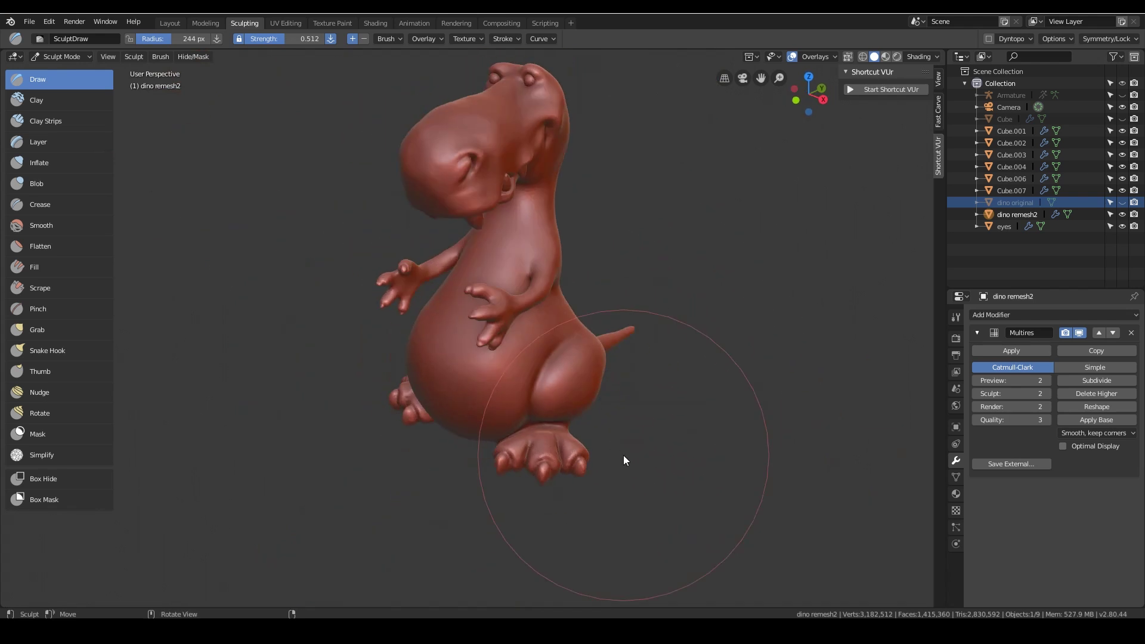